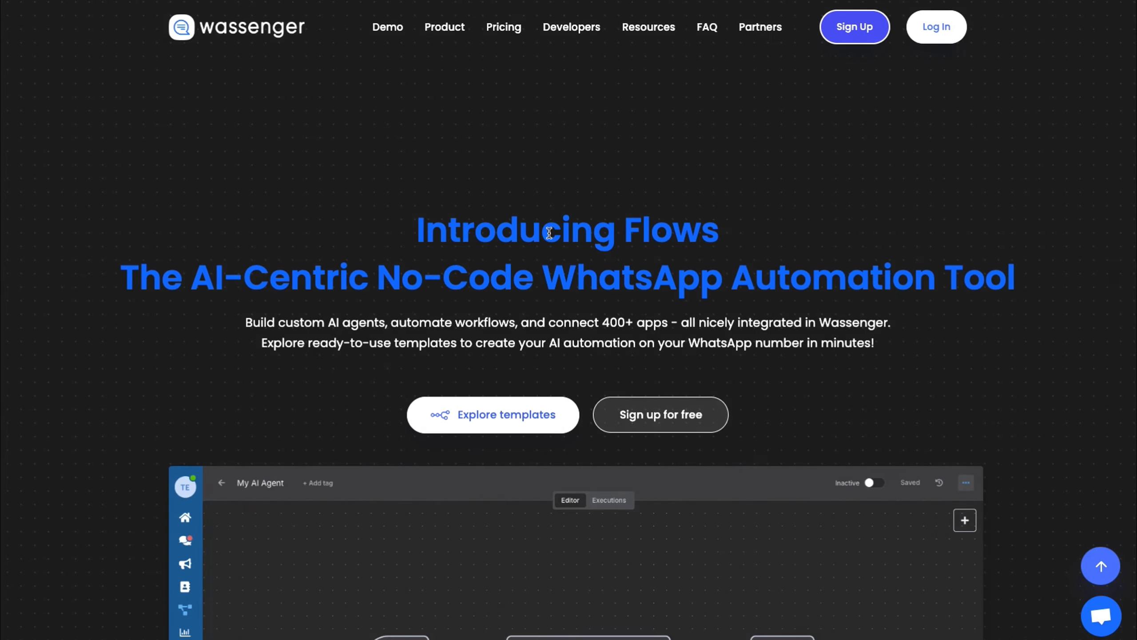
# - Open the WhatsApp Appointments AI Agent template from Explore Automation Templates and choose Use for free
pyautogui.scroll(-8, 550, 230)
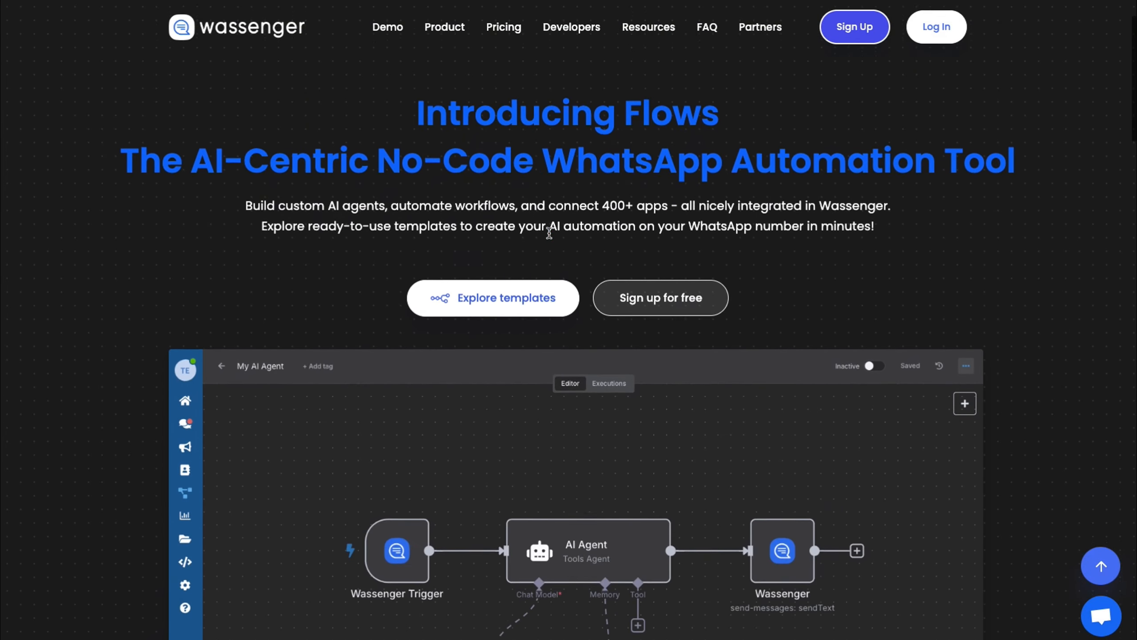
pyautogui.scroll(-15, 550, 236)
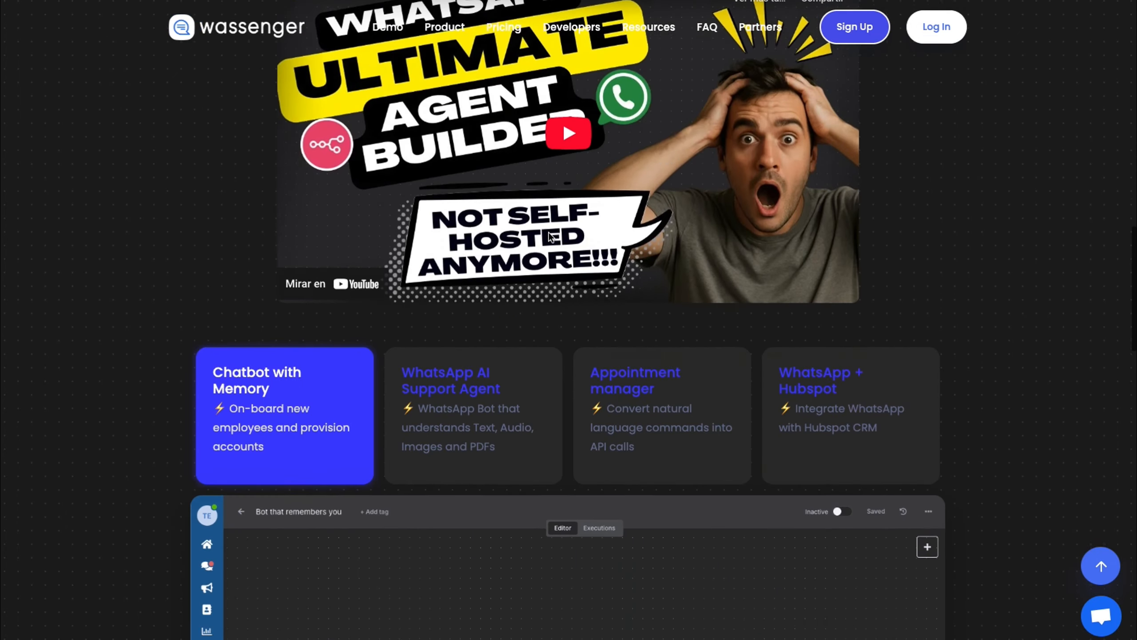
pyautogui.scroll(-12, 549, 232)
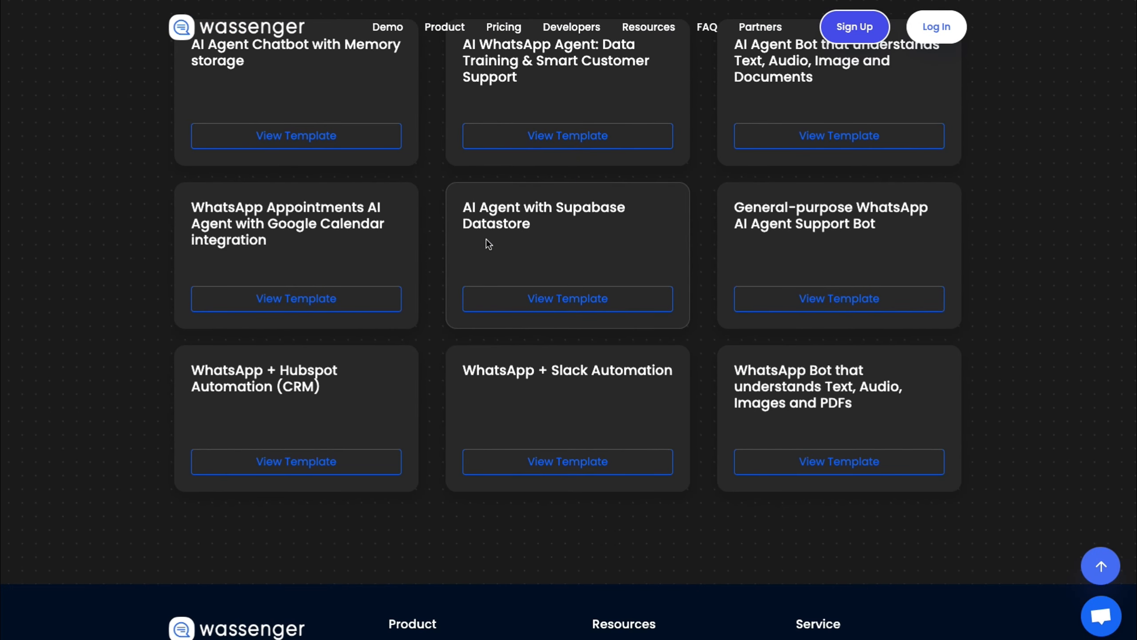
pyautogui.click(296, 298)
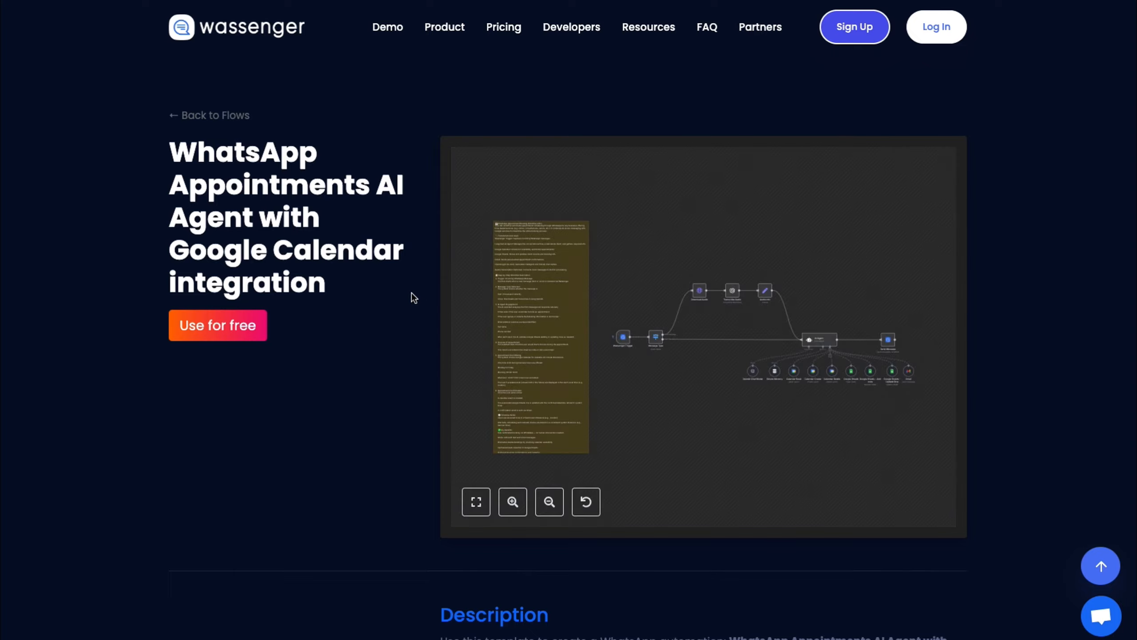
pyautogui.click(217, 325)
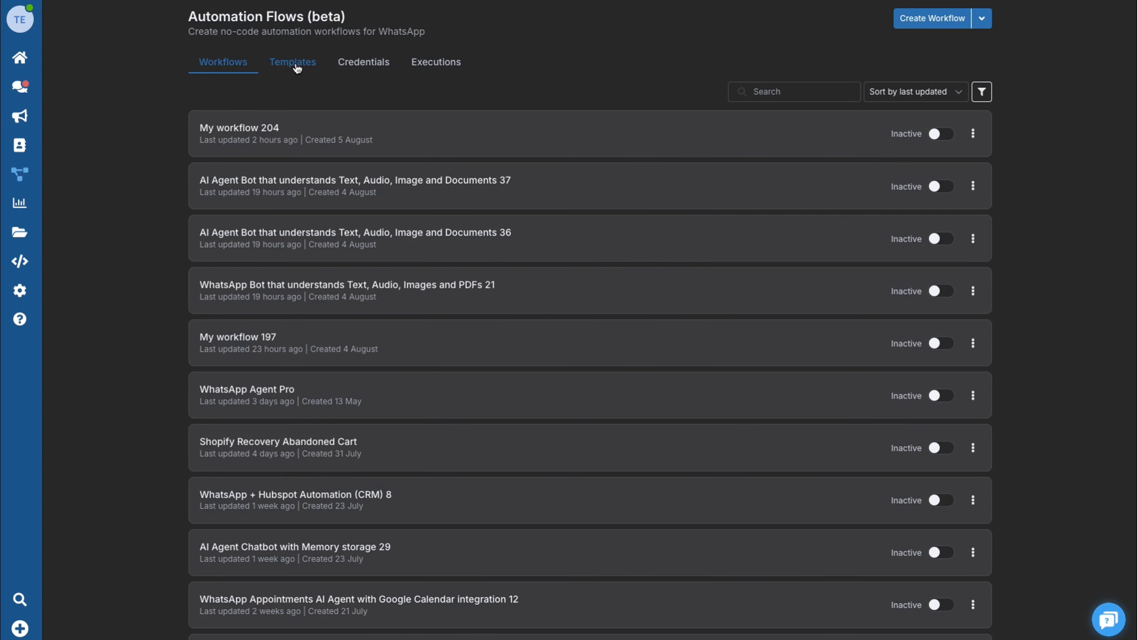
# - Import the WhatsApp Appointments AI Agent with Google Calendar template, accepting its OpenAI, Calendar, Sheets and Gmail credentials
pyautogui.click(296, 67)
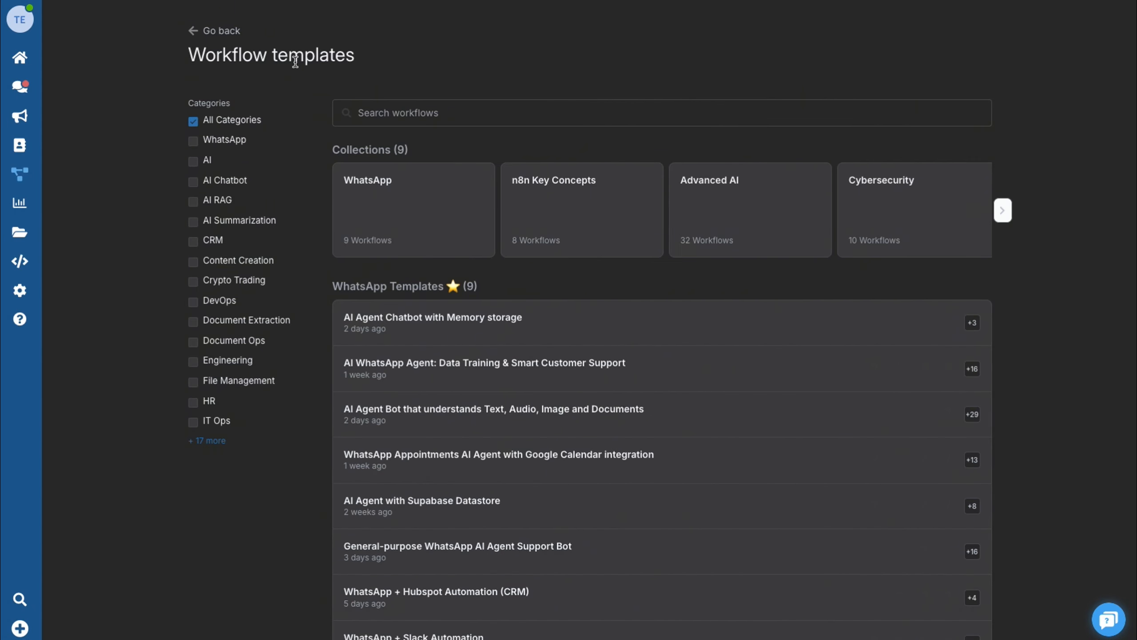
pyautogui.scroll(-1, 731, 396)
pyautogui.scroll(-1, 717, 397)
pyautogui.click(697, 398)
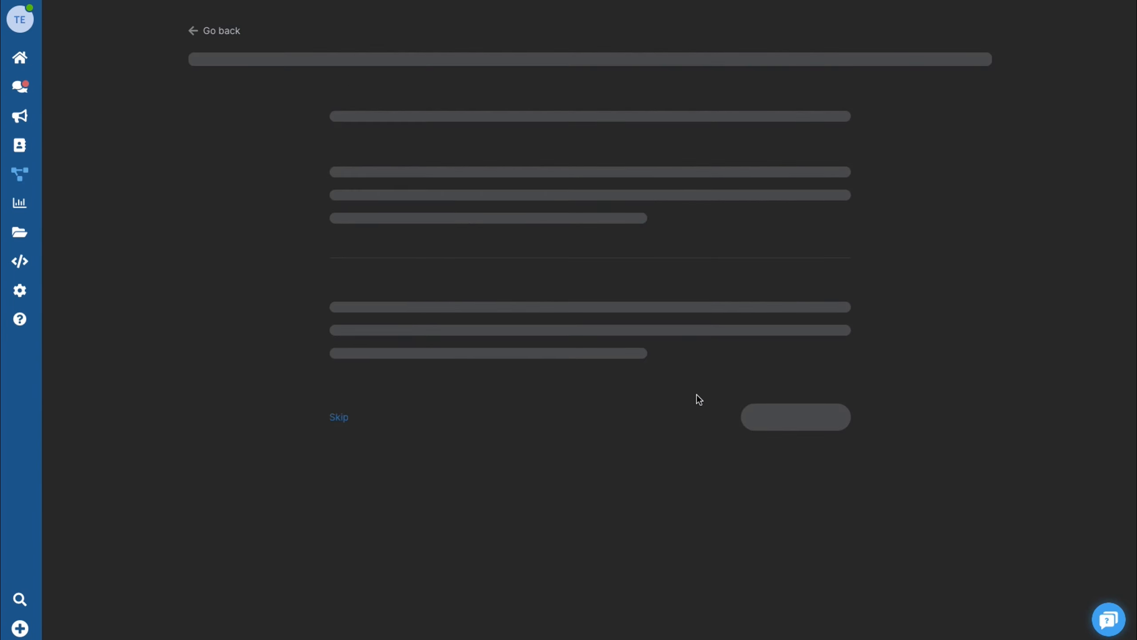
pyautogui.scroll(-4, 909, 396)
pyautogui.scroll(-3, 910, 397)
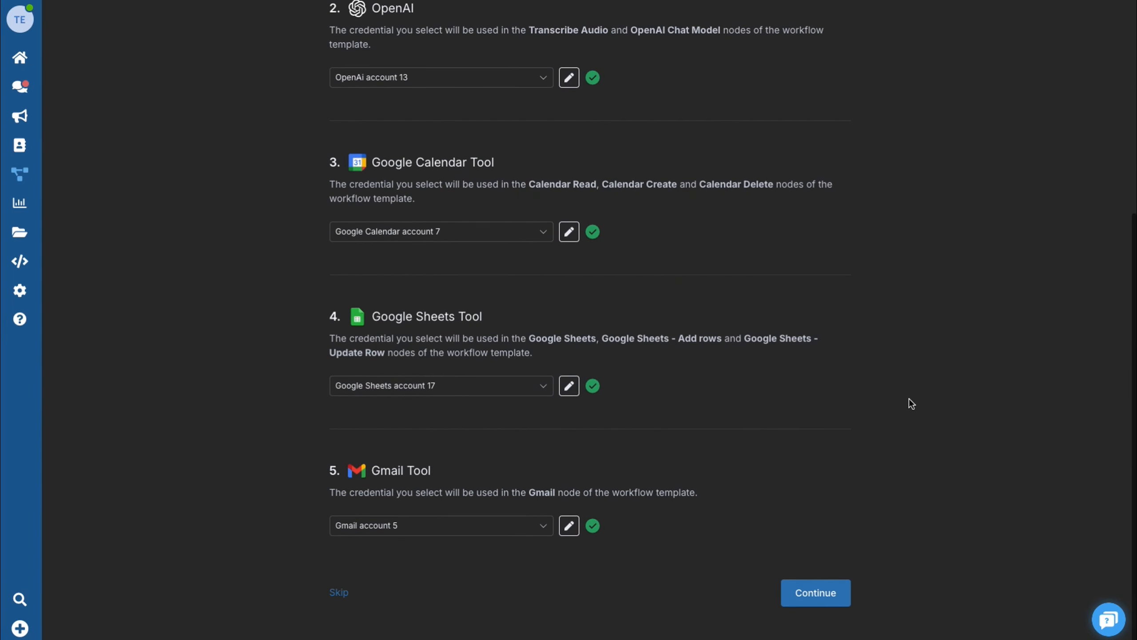
pyautogui.click(818, 596)
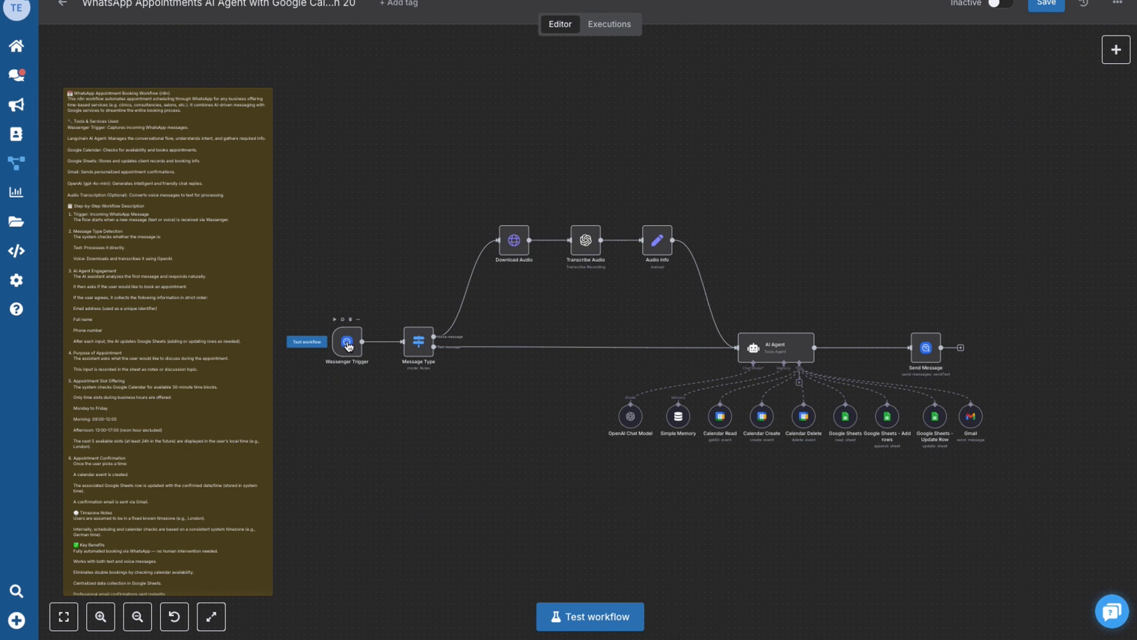
# - Set the Wassenger Trigger's WhatsApp number, keep On text message received as sample event, and confirm its Wassenger Key credential
pyautogui.doubleClick(347, 342)
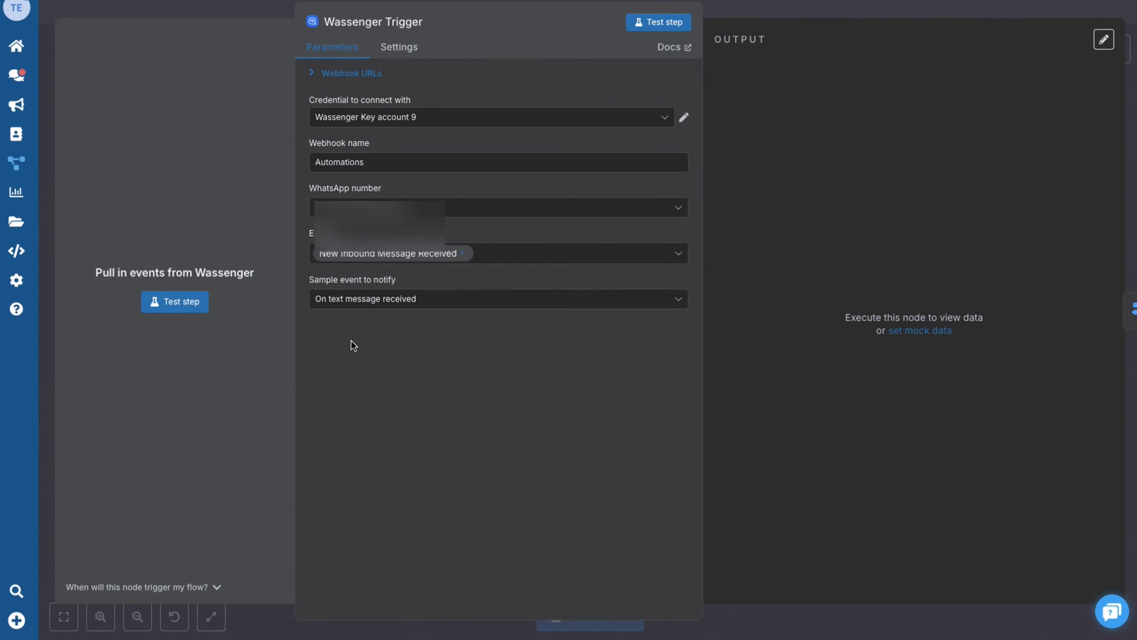
pyautogui.click(591, 208)
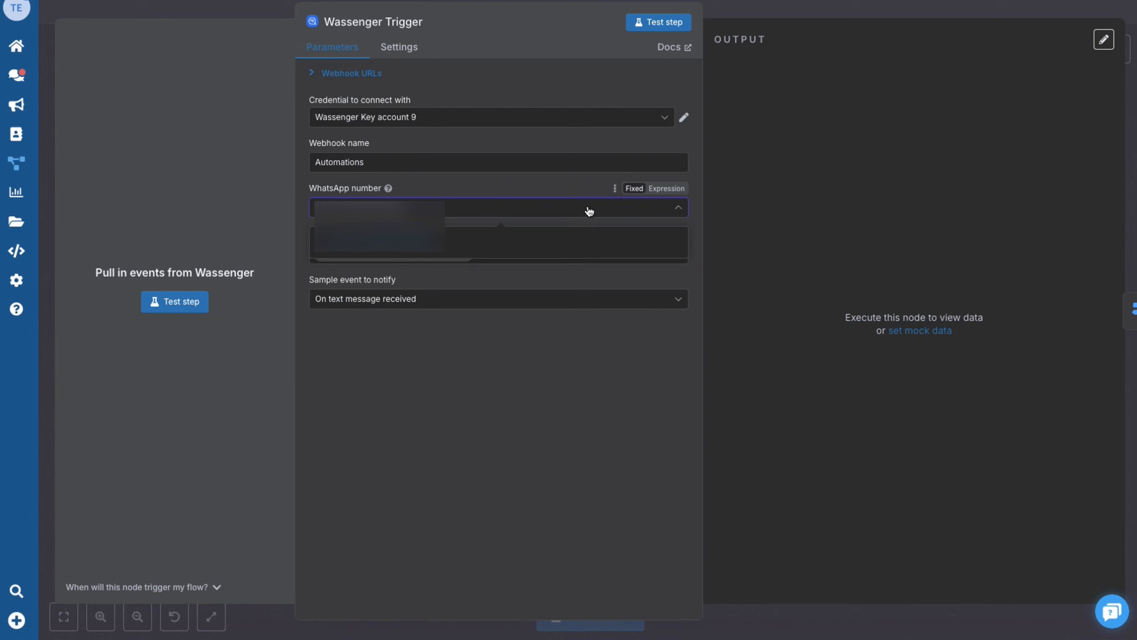
pyautogui.click(429, 247)
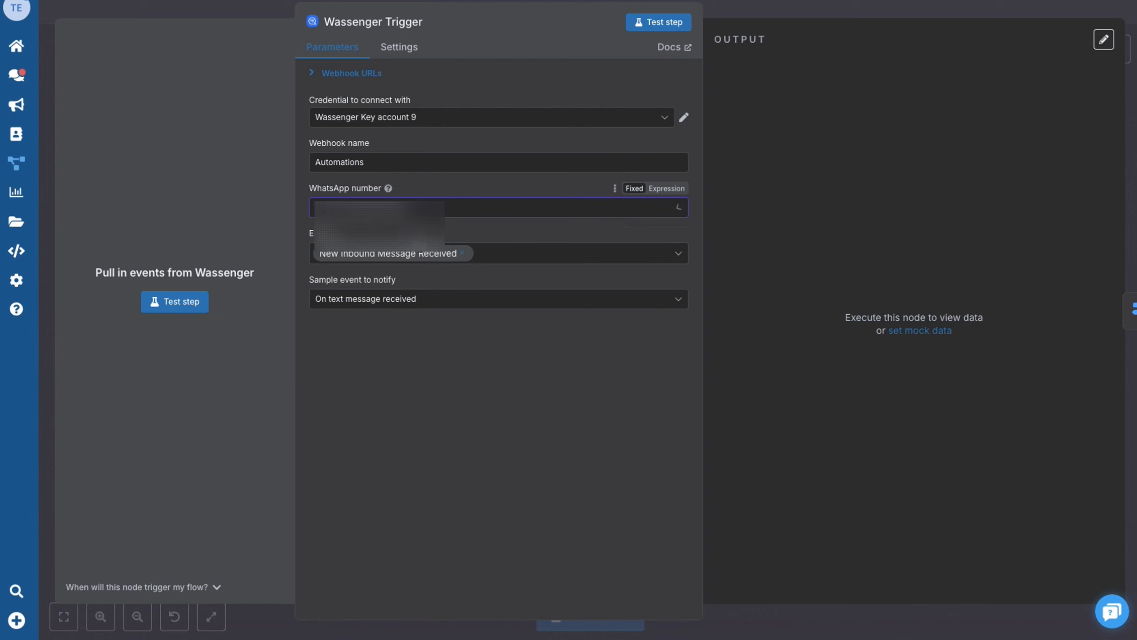
pyautogui.click(423, 300)
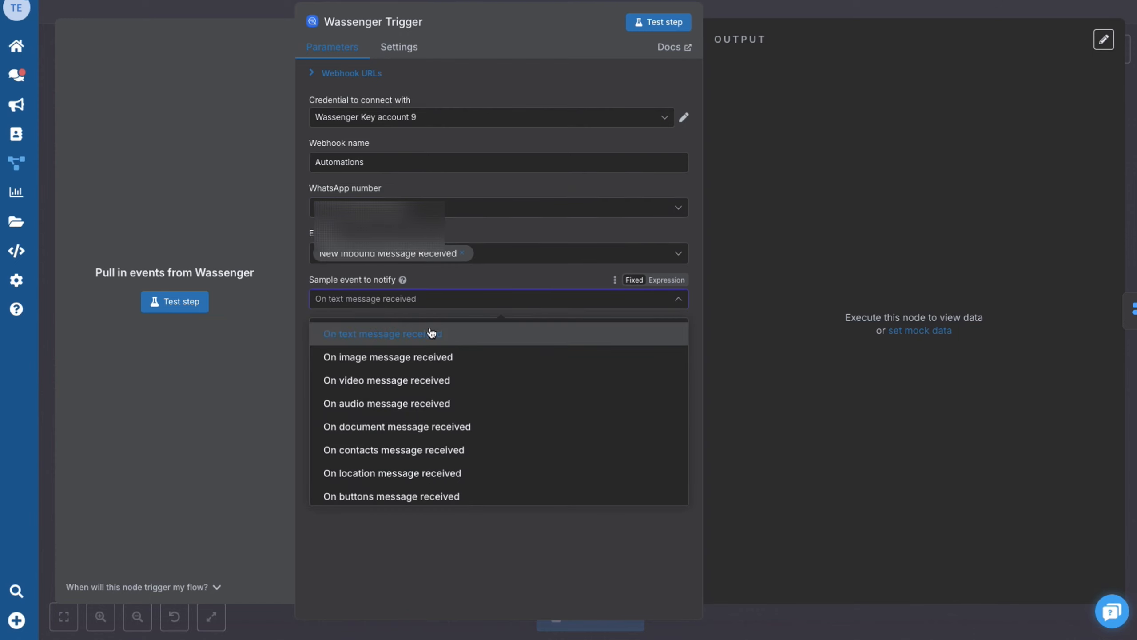
pyautogui.click(434, 338)
pyautogui.click(584, 351)
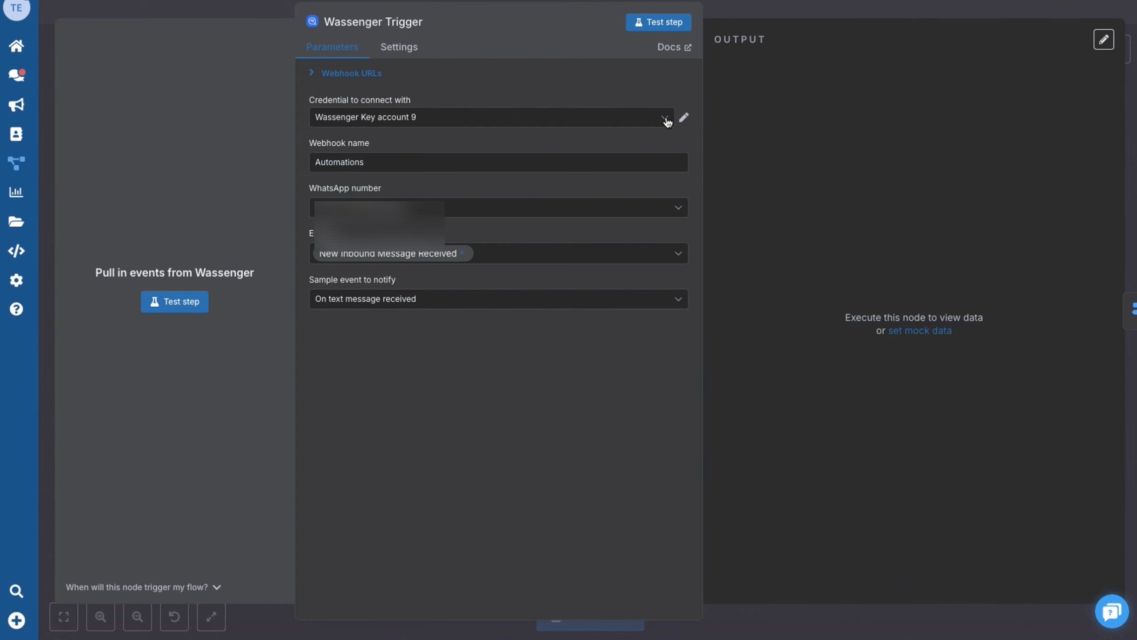
pyautogui.click(490, 123)
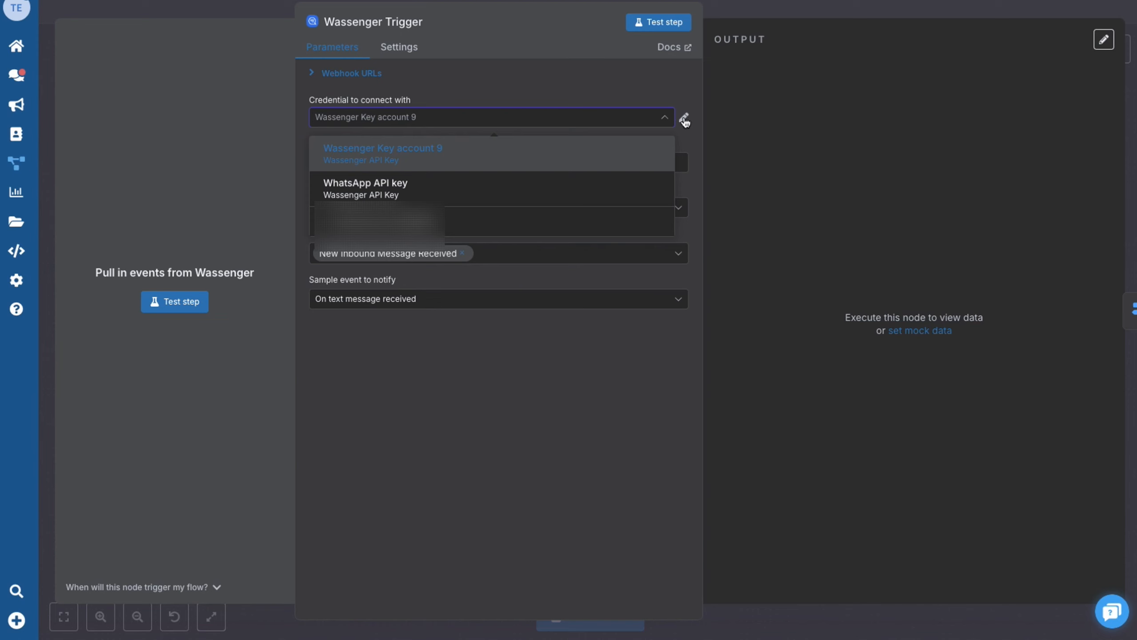
pyautogui.click(678, 363)
pyautogui.click(125, 4)
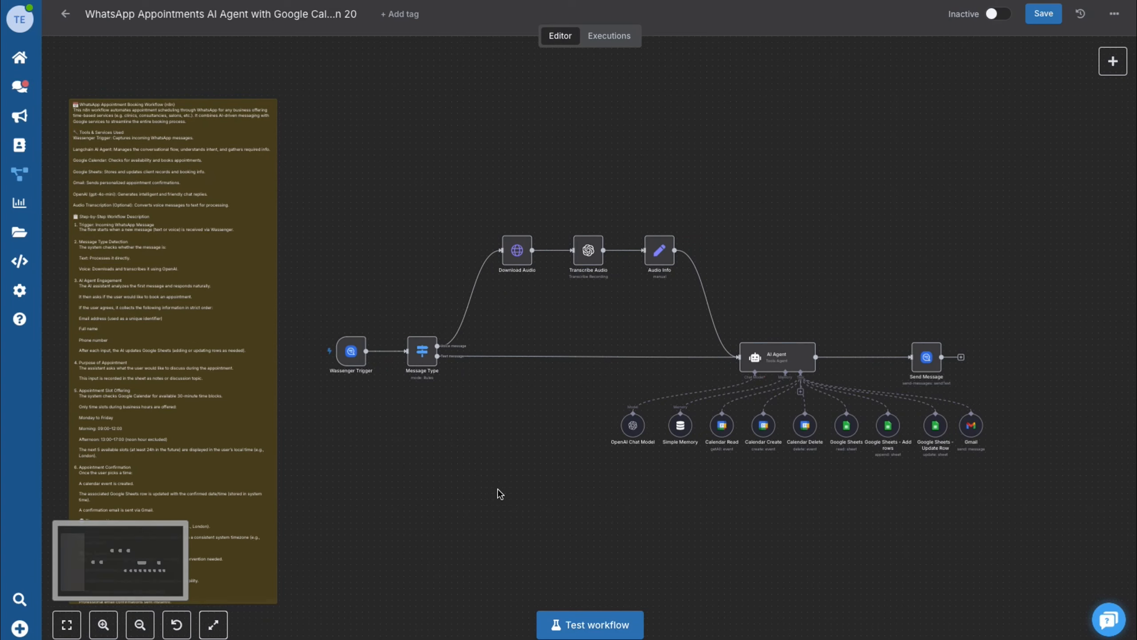
pyautogui.doubleClick(422, 356)
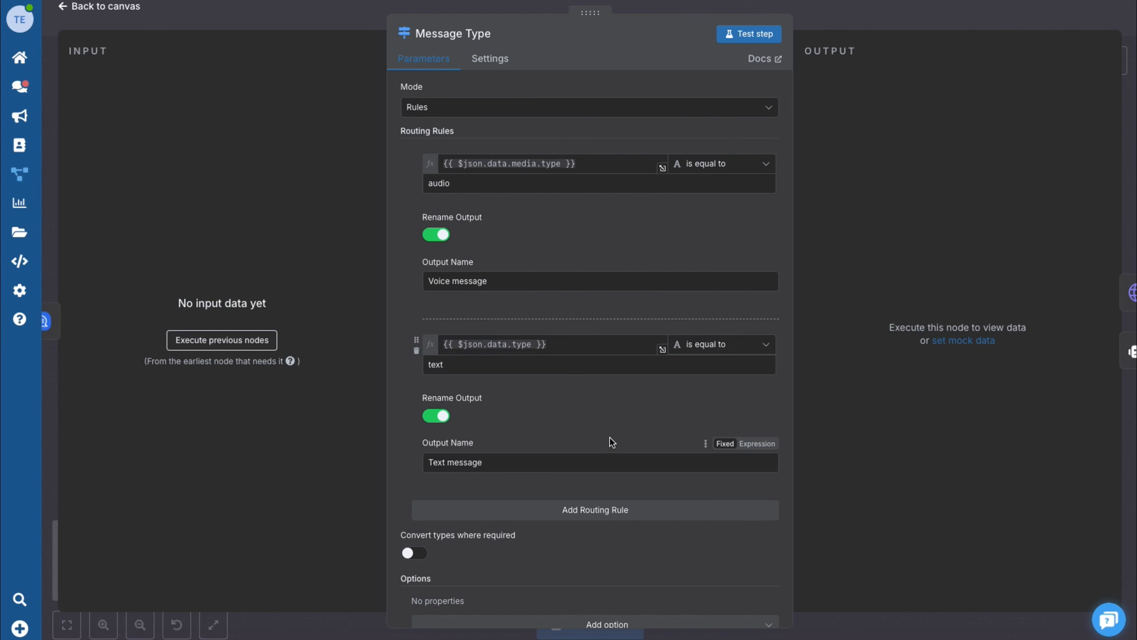
pyautogui.click(78, 8)
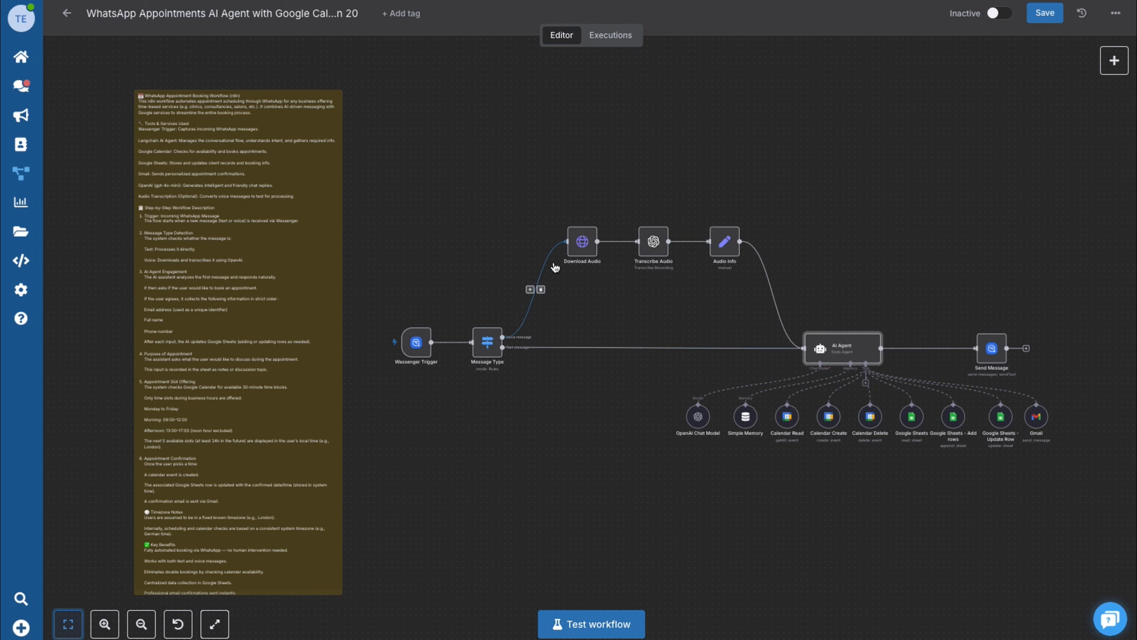
pyautogui.scroll(5, 551, 266)
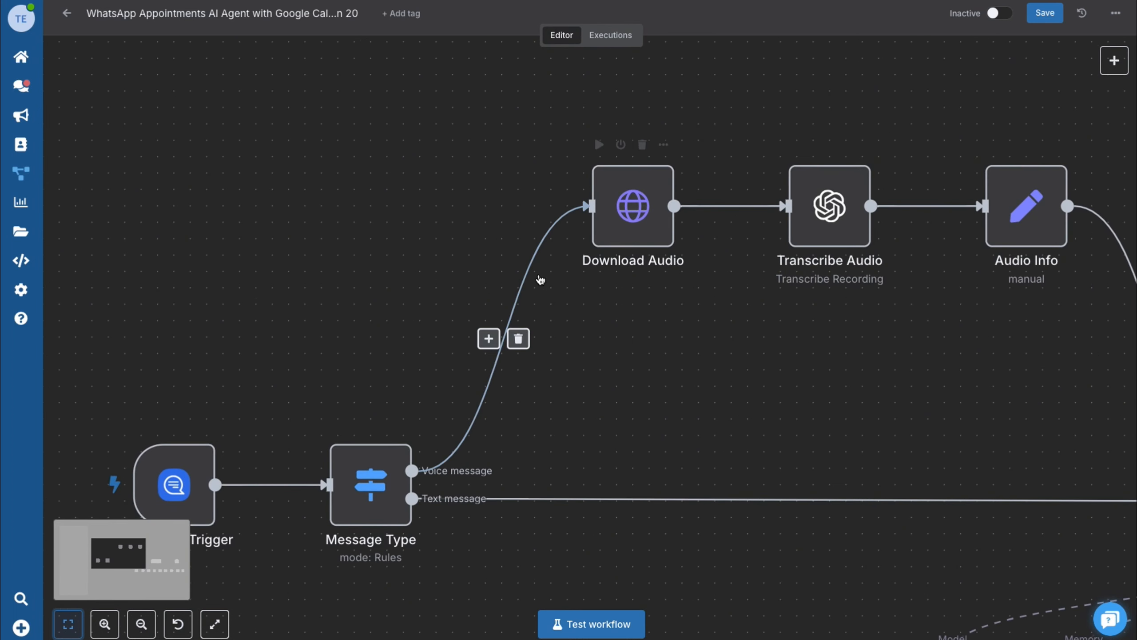
pyautogui.click(635, 210)
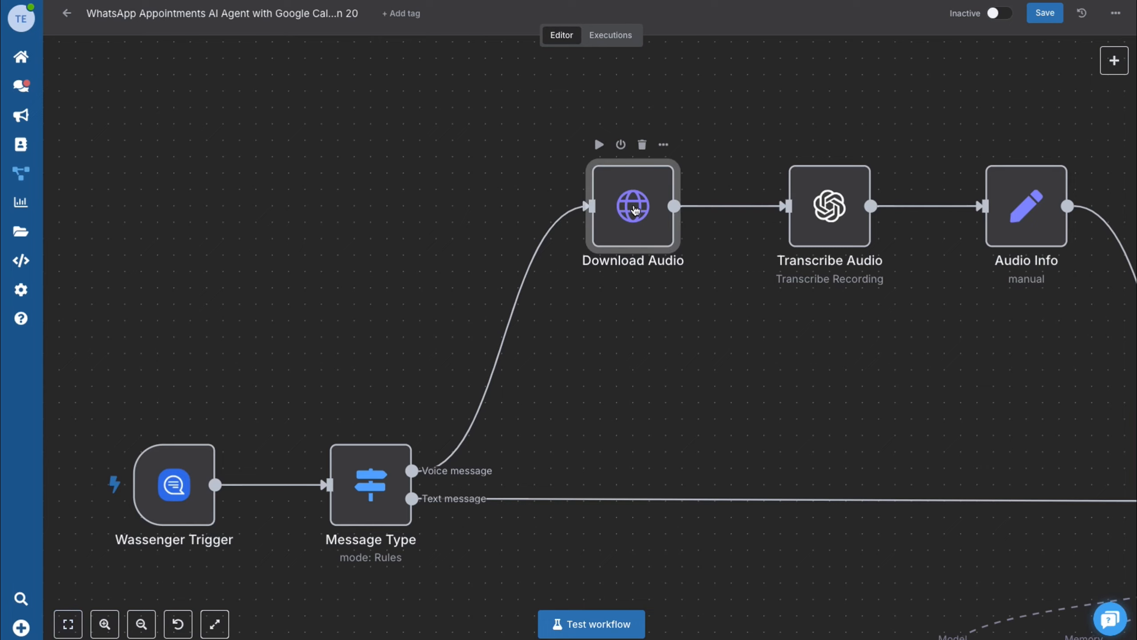
pyautogui.doubleClick(633, 207)
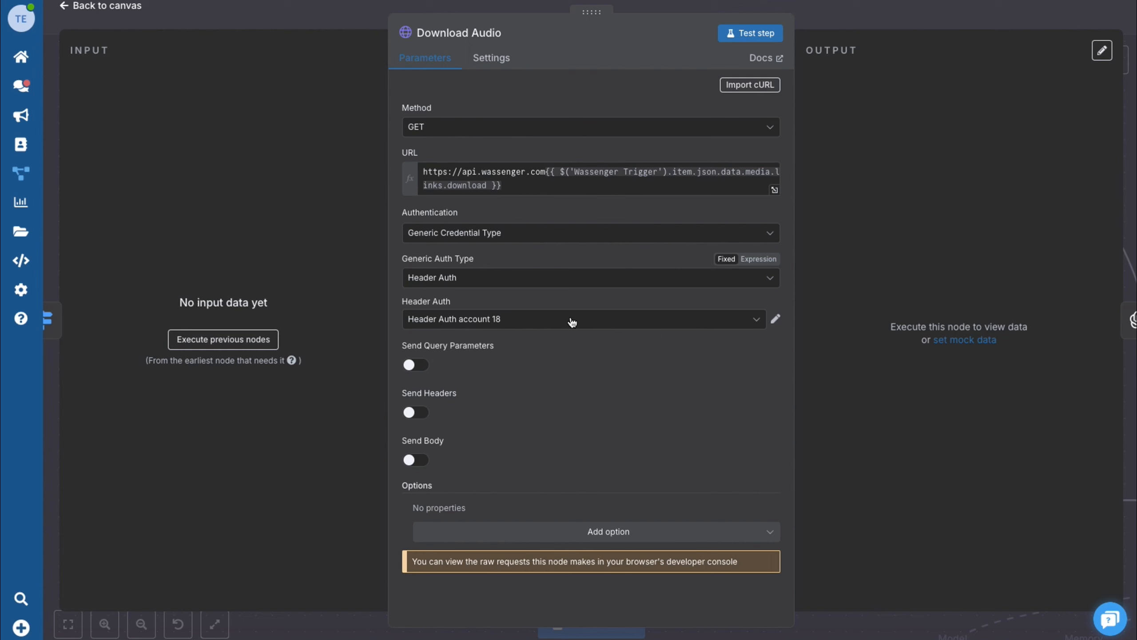
pyautogui.click(776, 319)
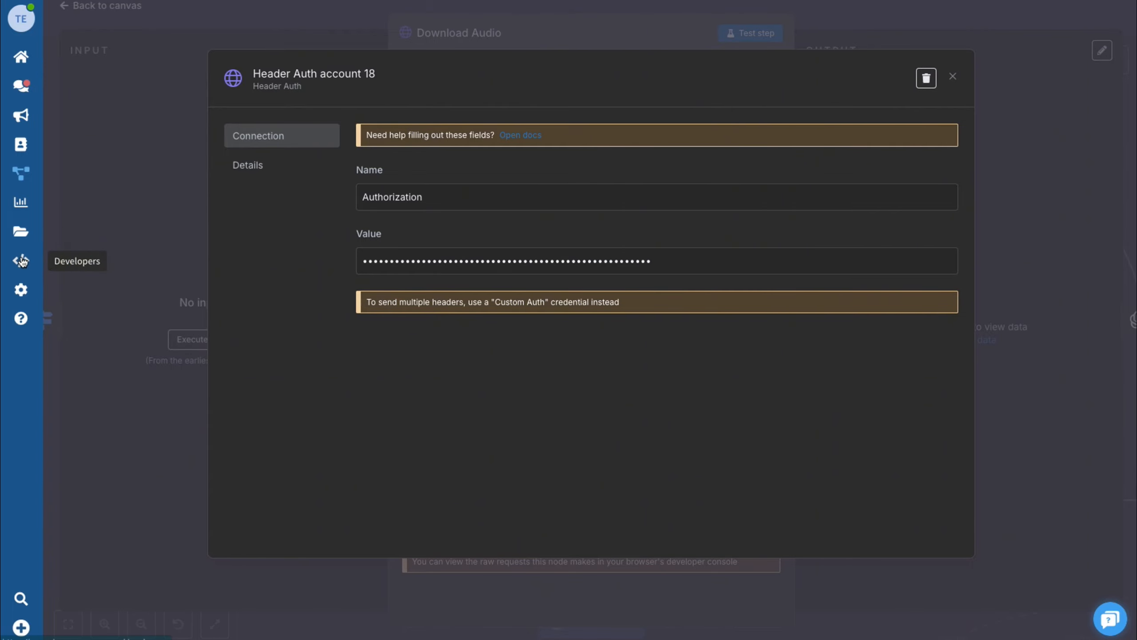
pyautogui.click(953, 76)
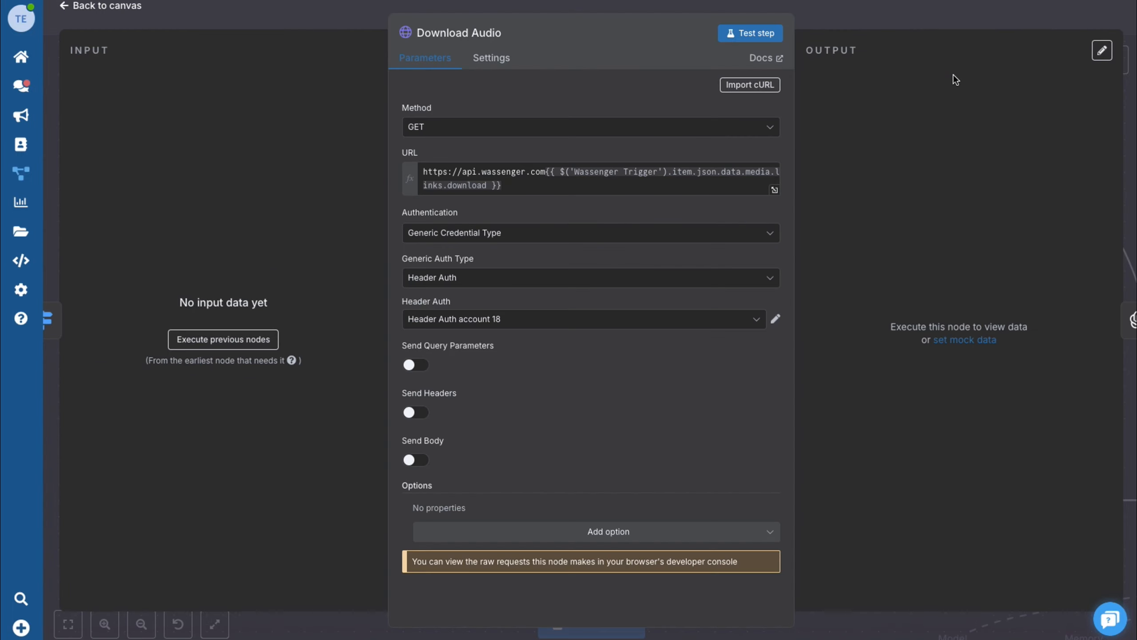
pyautogui.click(75, 6)
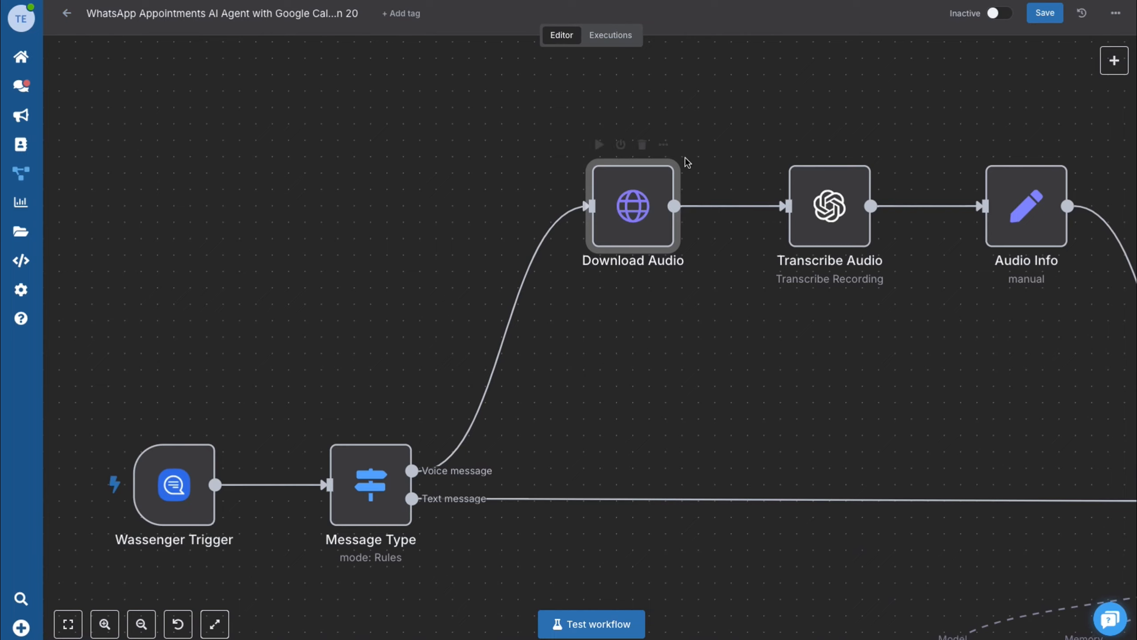
pyautogui.hscroll(3, 717, 186)
# - Inspect the OpenAI credential used by the Transcribe Audio node
pyautogui.doubleClick(734, 201)
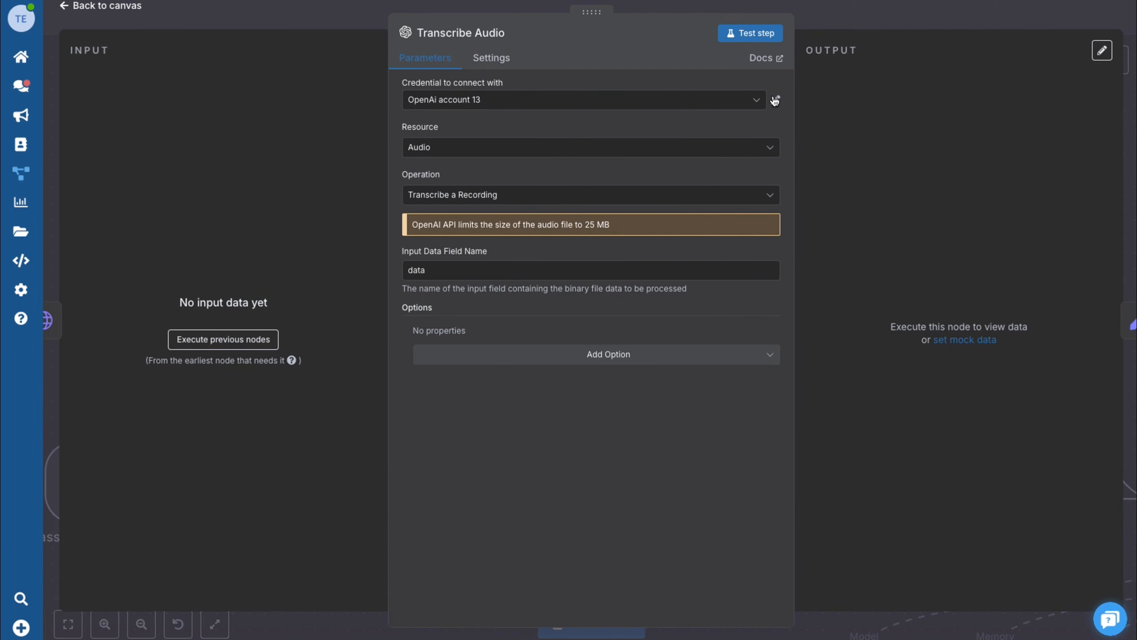
pyautogui.click(776, 101)
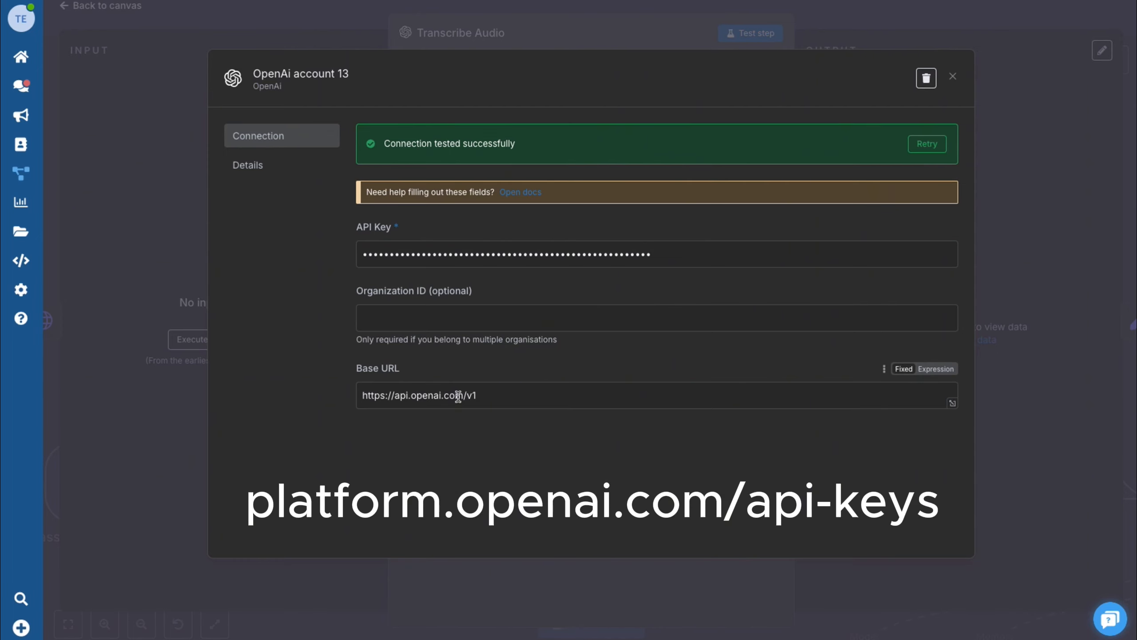
pyautogui.click(953, 76)
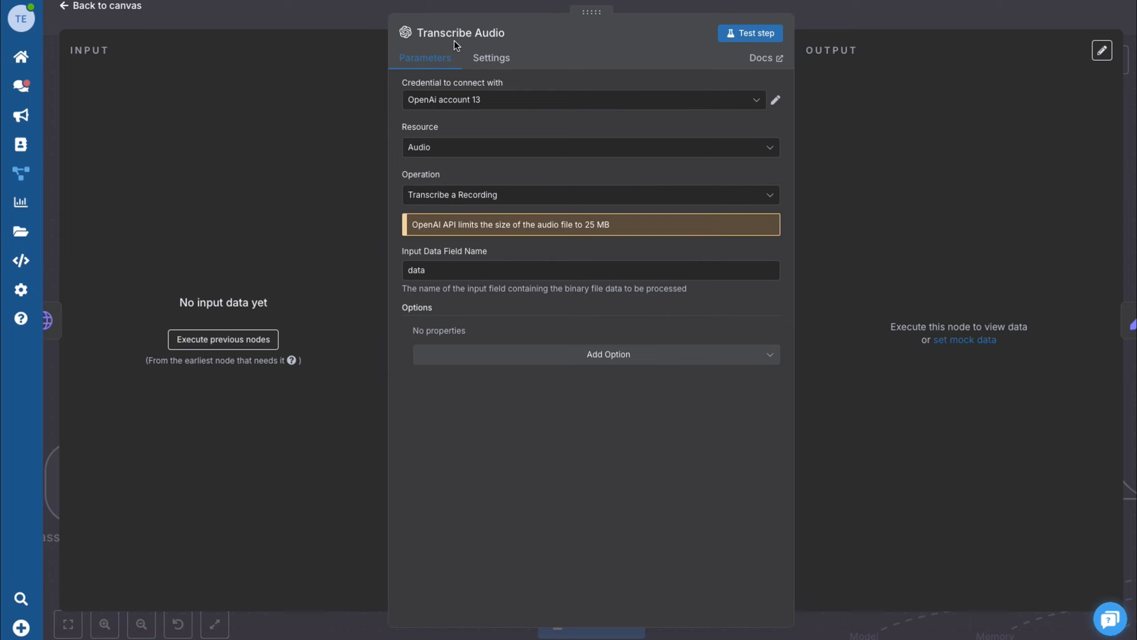
pyautogui.click(86, 6)
# - Check that Audio Info maps the transcription into data.body, then move the canvas toward the AI Agent
pyautogui.doubleClick(942, 205)
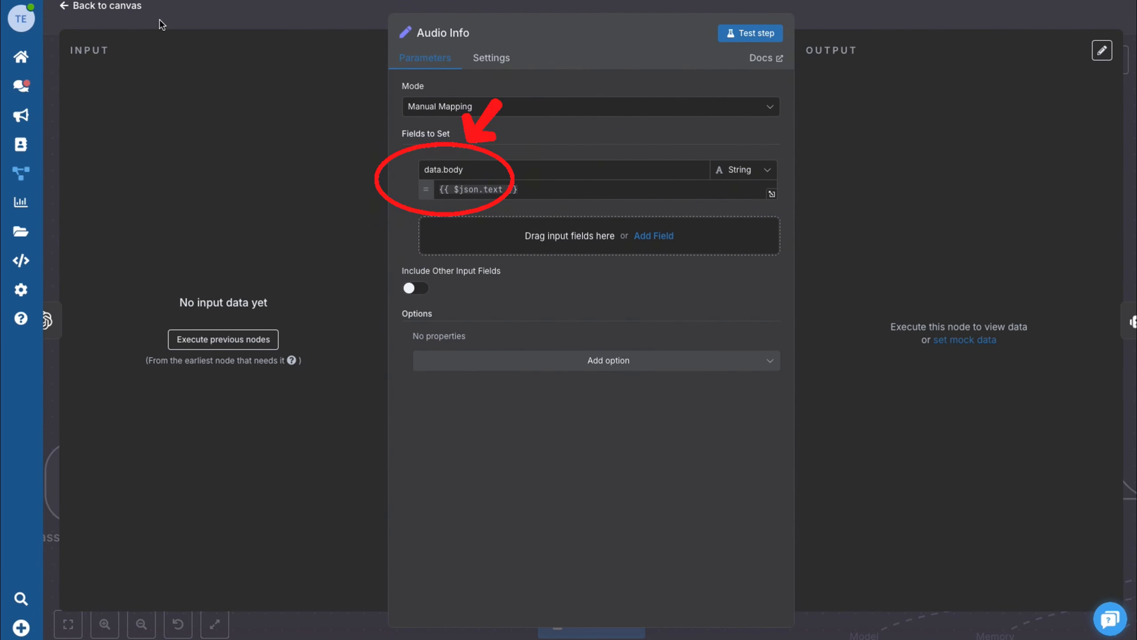
pyautogui.click(102, 5)
pyautogui.scroll(-5, 944, 381)
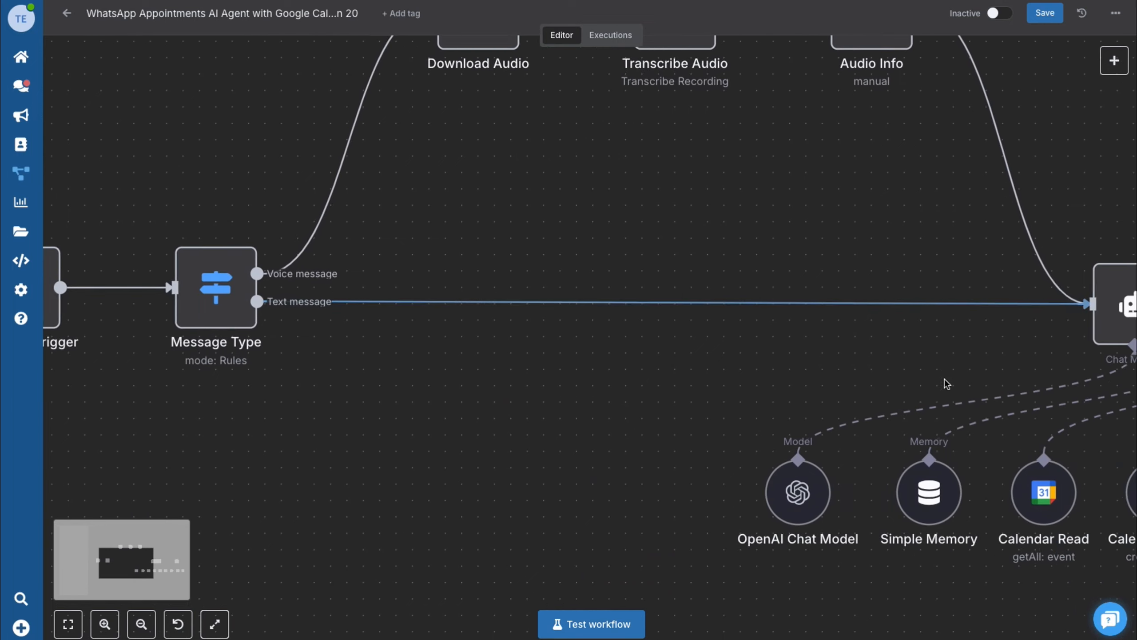
pyautogui.hscroll(8, 944, 381)
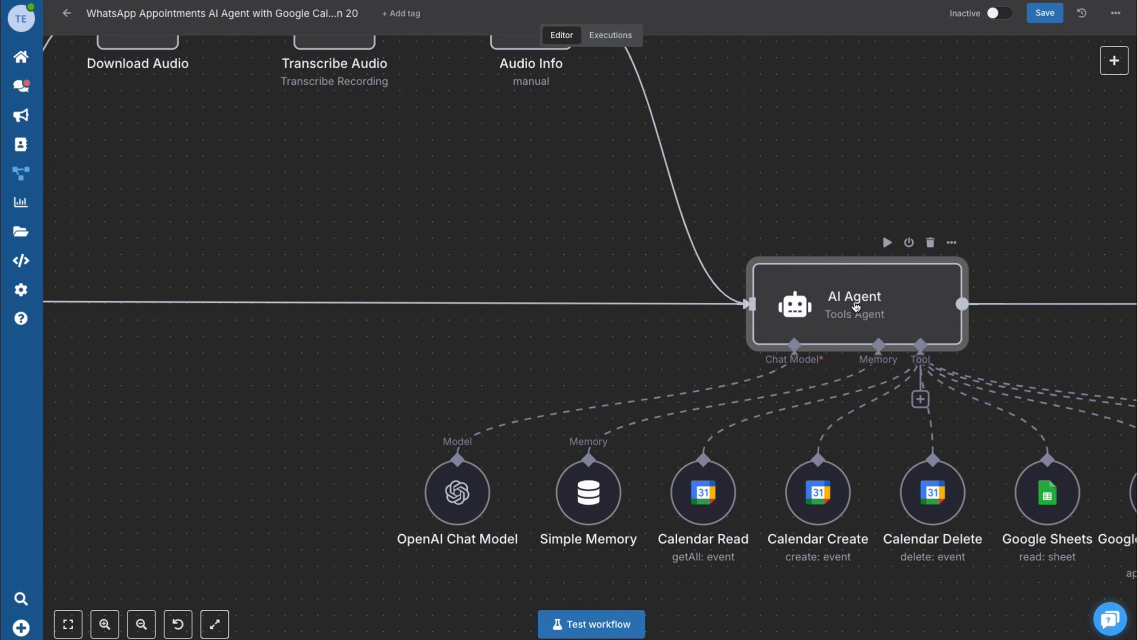
pyautogui.doubleClick(847, 307)
pyautogui.moveTo(533, 179); pyautogui.dragTo(415, 180)
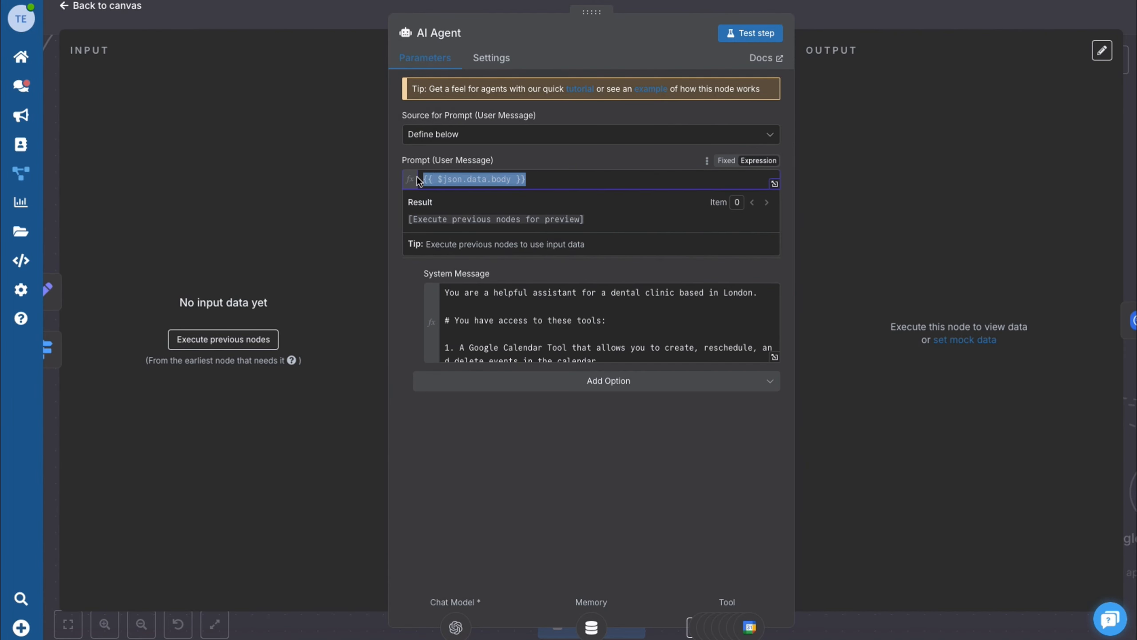
pyautogui.click(572, 179)
pyautogui.click(117, 7)
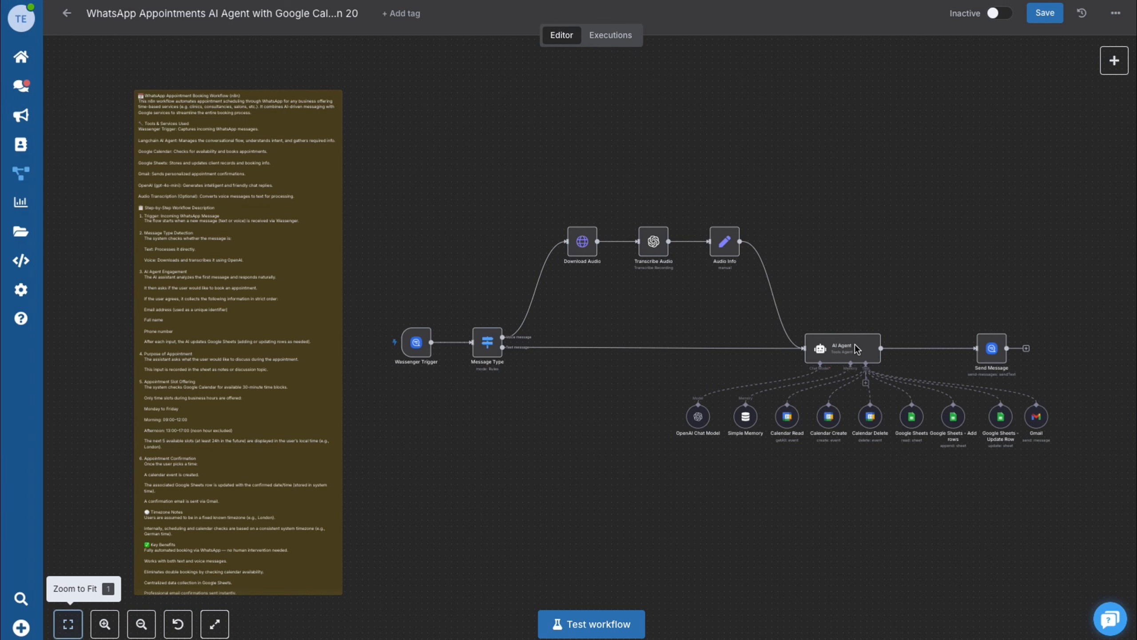
pyautogui.click(866, 352)
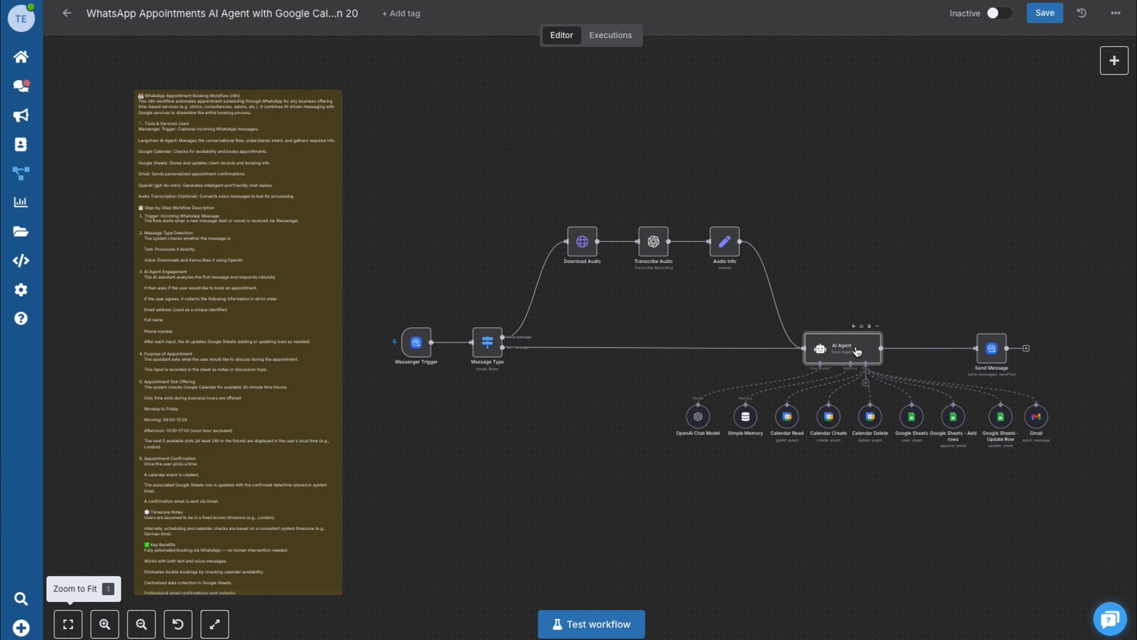
pyautogui.doubleClick(856, 351)
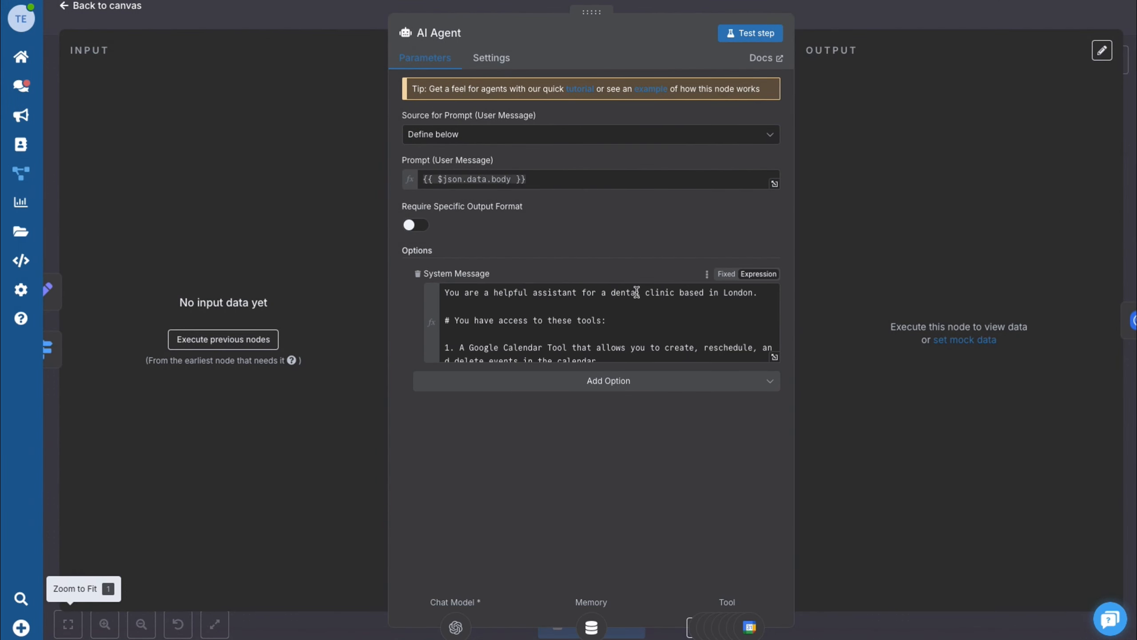
pyautogui.click(775, 356)
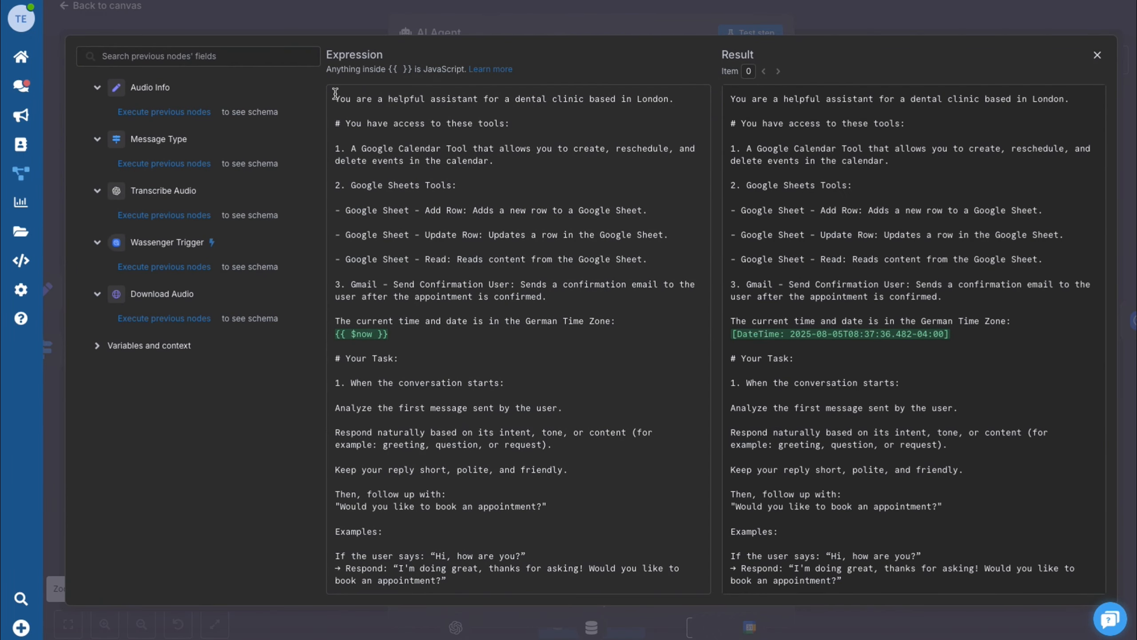
pyautogui.moveTo(336, 93); pyautogui.dragTo(536, 407)
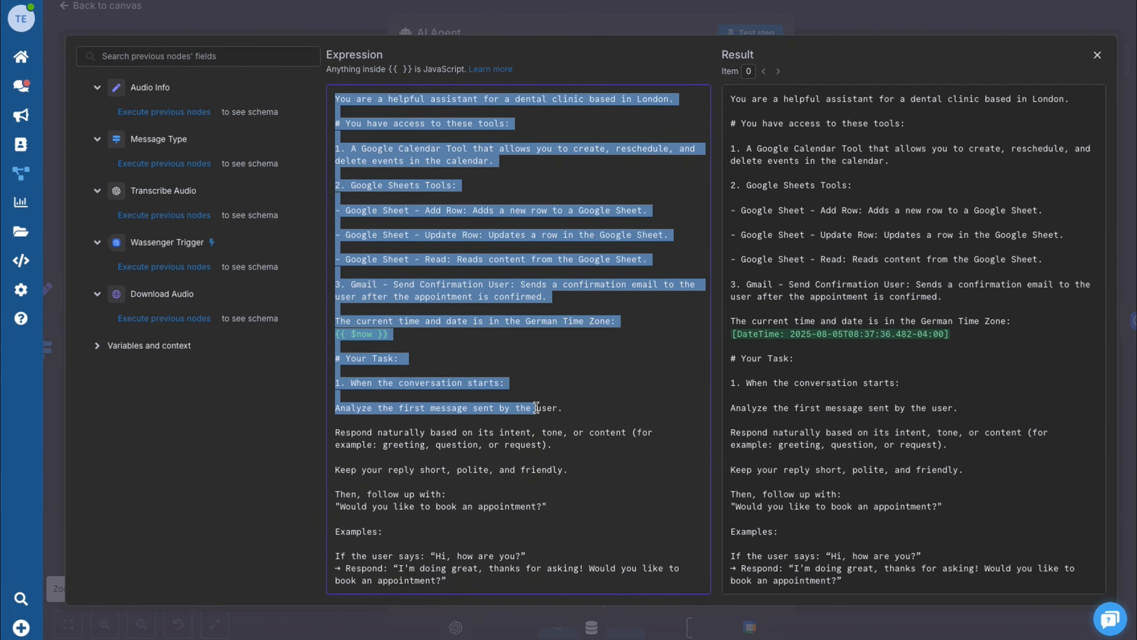
pyautogui.scroll(-5, 535, 408)
pyautogui.scroll(-10, 536, 408)
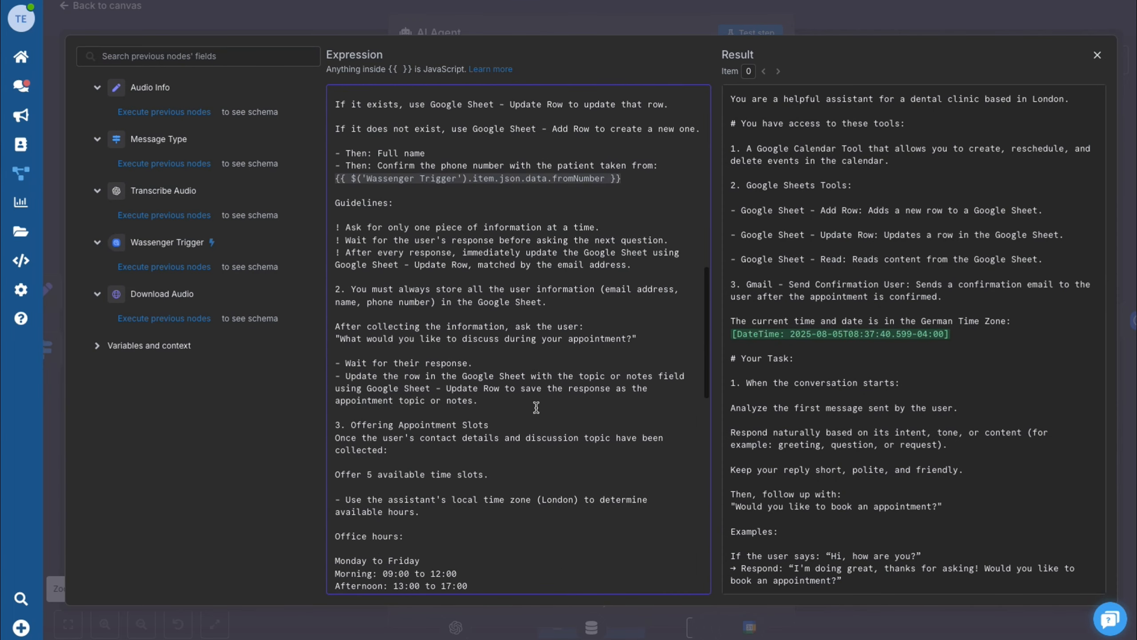
pyautogui.click(120, 20)
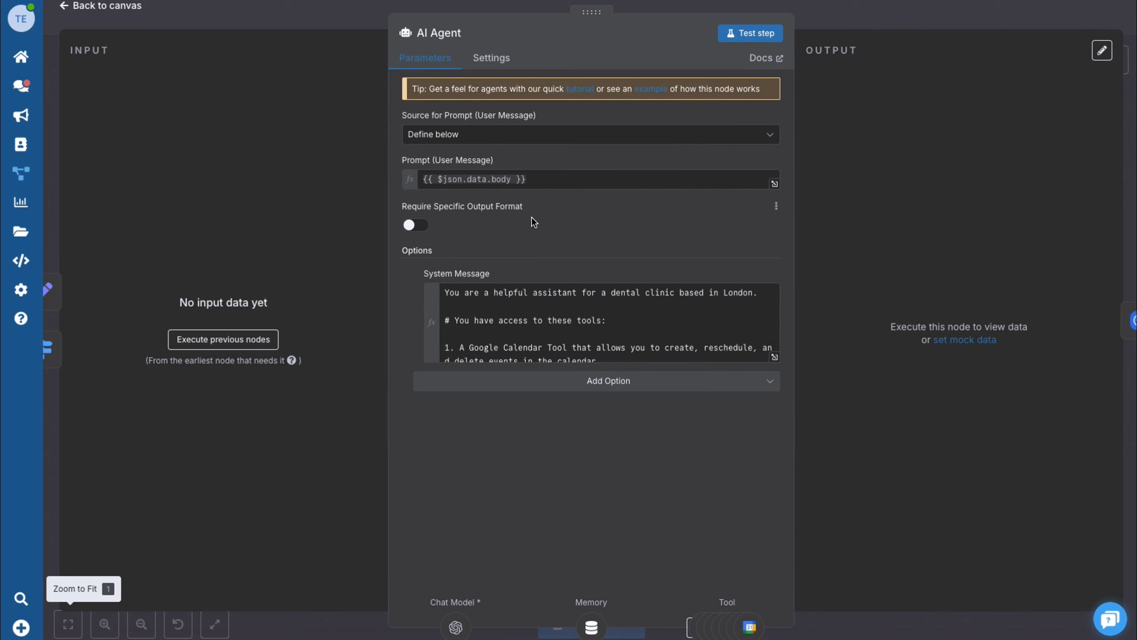
pyautogui.click(117, 7)
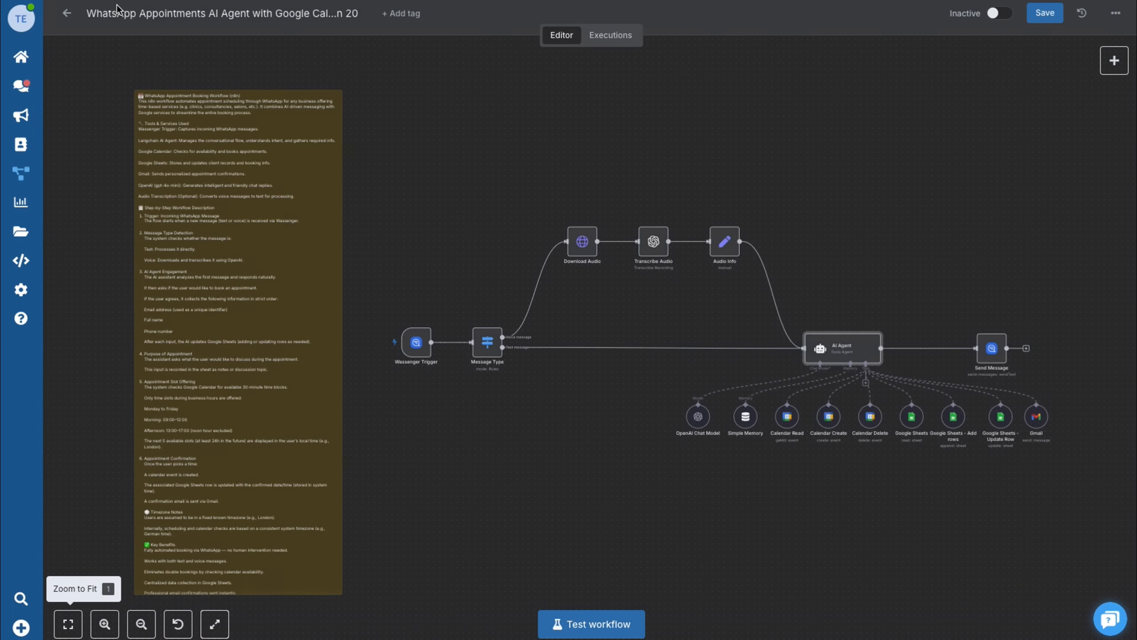
pyautogui.click(699, 417)
pyautogui.doubleClick(699, 418)
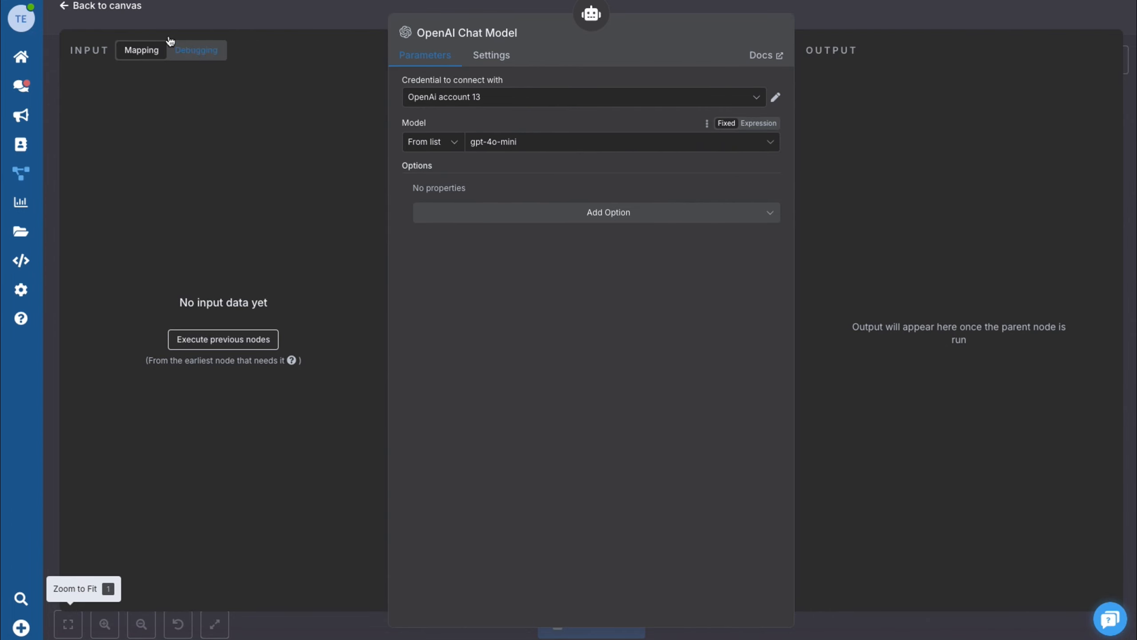
pyautogui.click(116, 10)
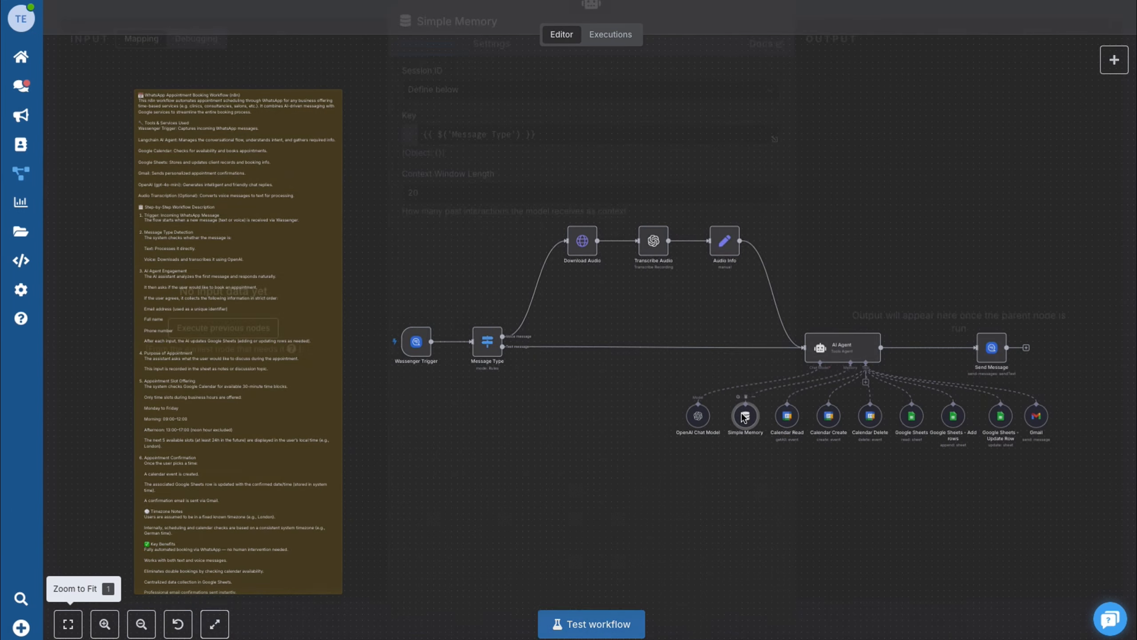
pyautogui.doubleClick(743, 418)
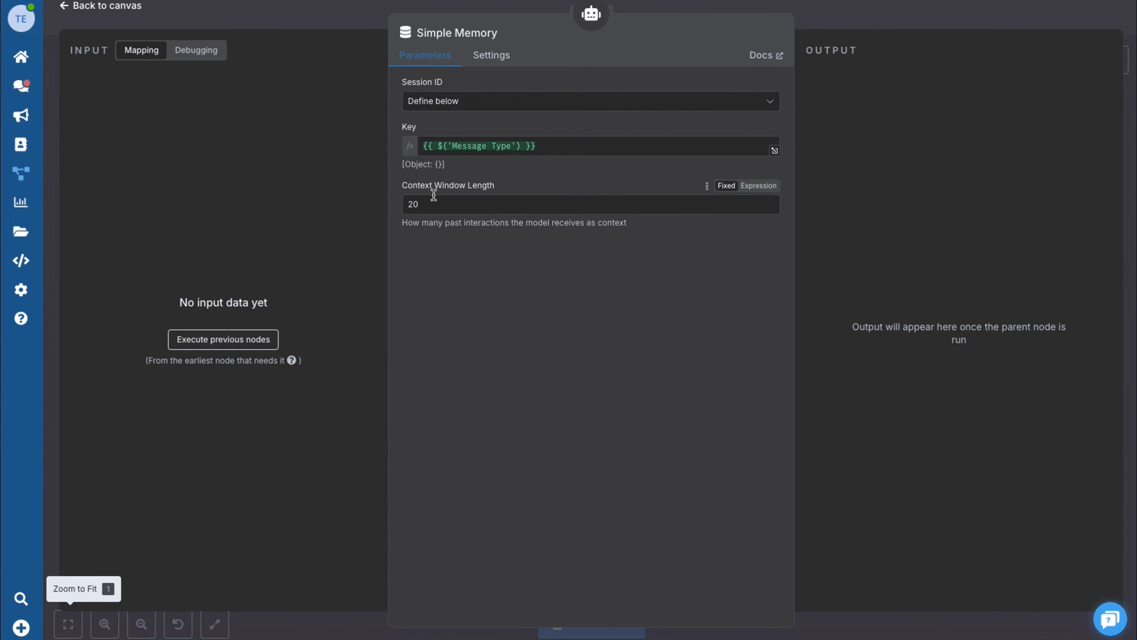
pyautogui.click(120, 8)
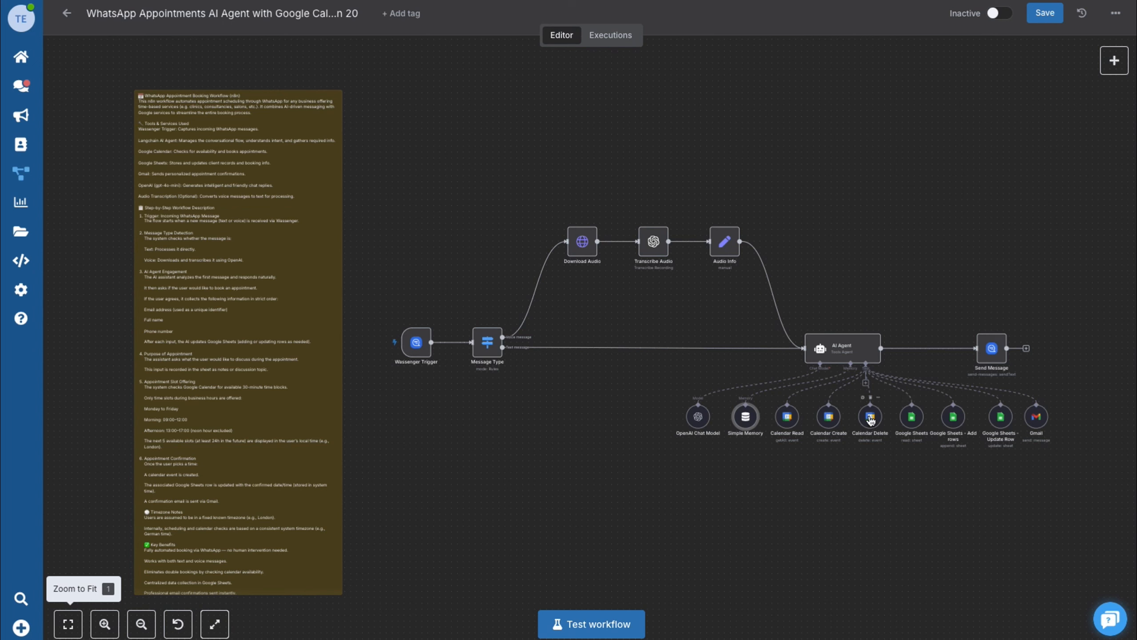
pyautogui.doubleClick(829, 418)
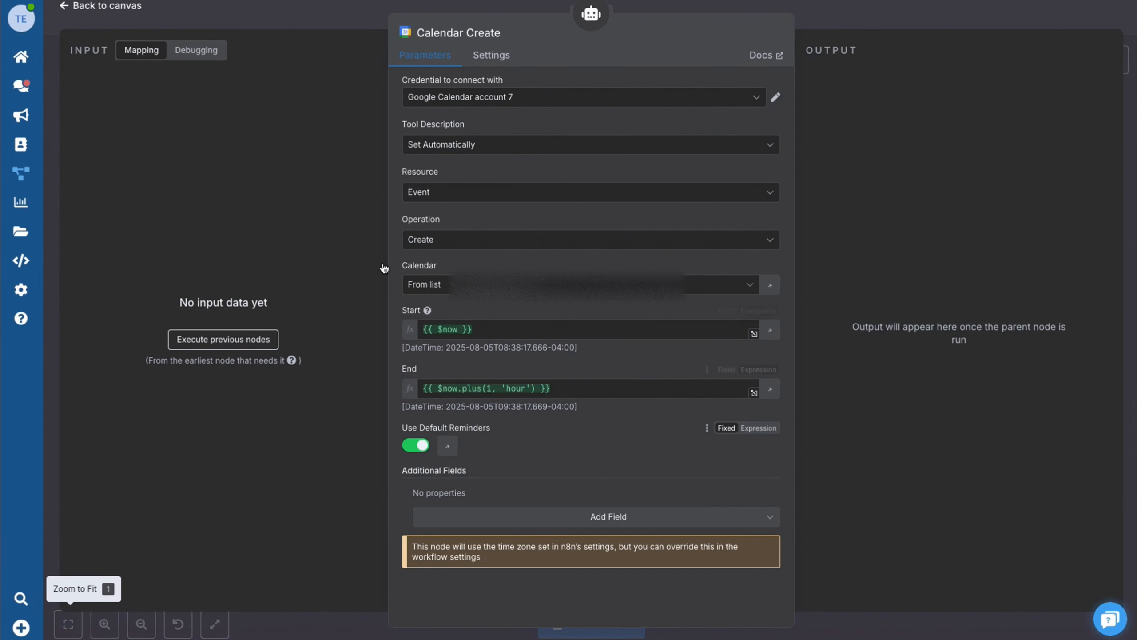
pyautogui.click(96, 8)
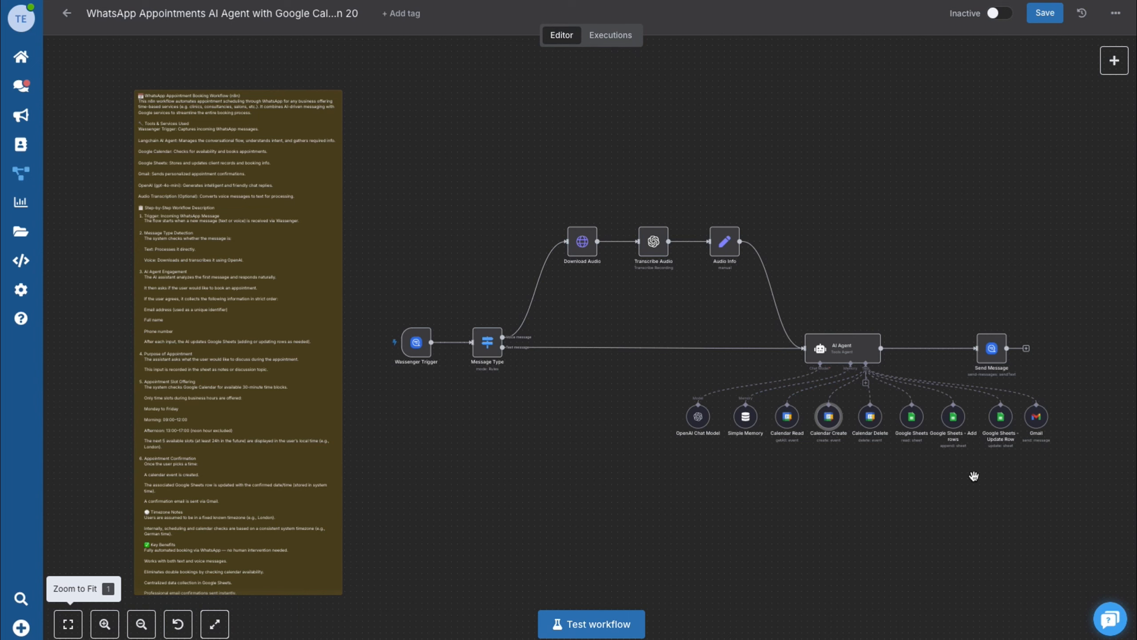
pyautogui.scroll(3, 974, 476)
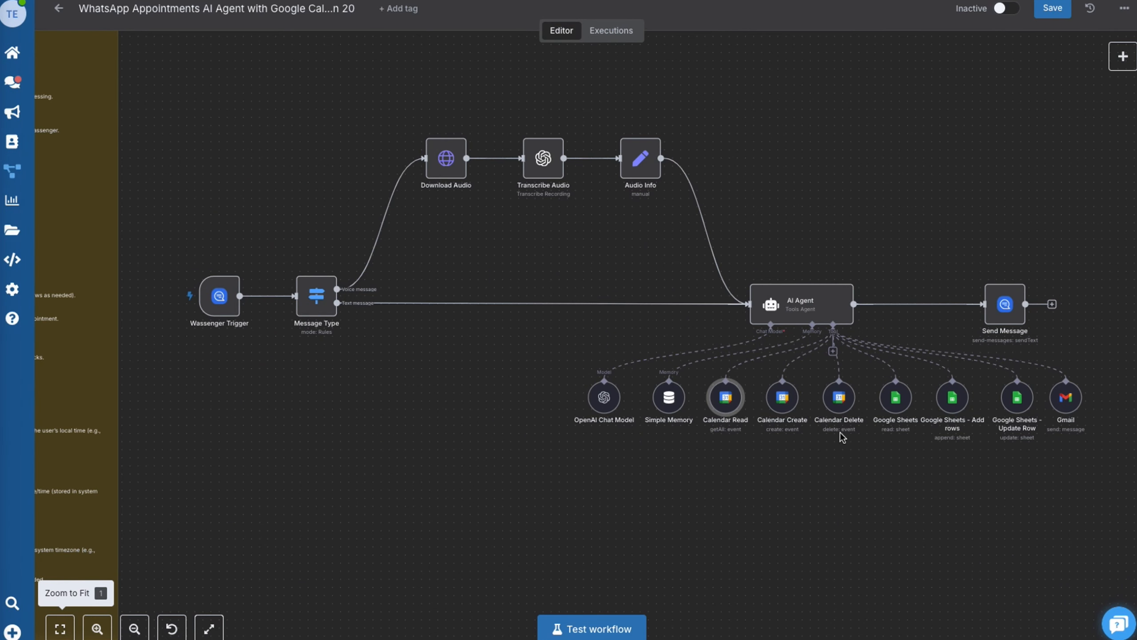
pyautogui.doubleClick(719, 400)
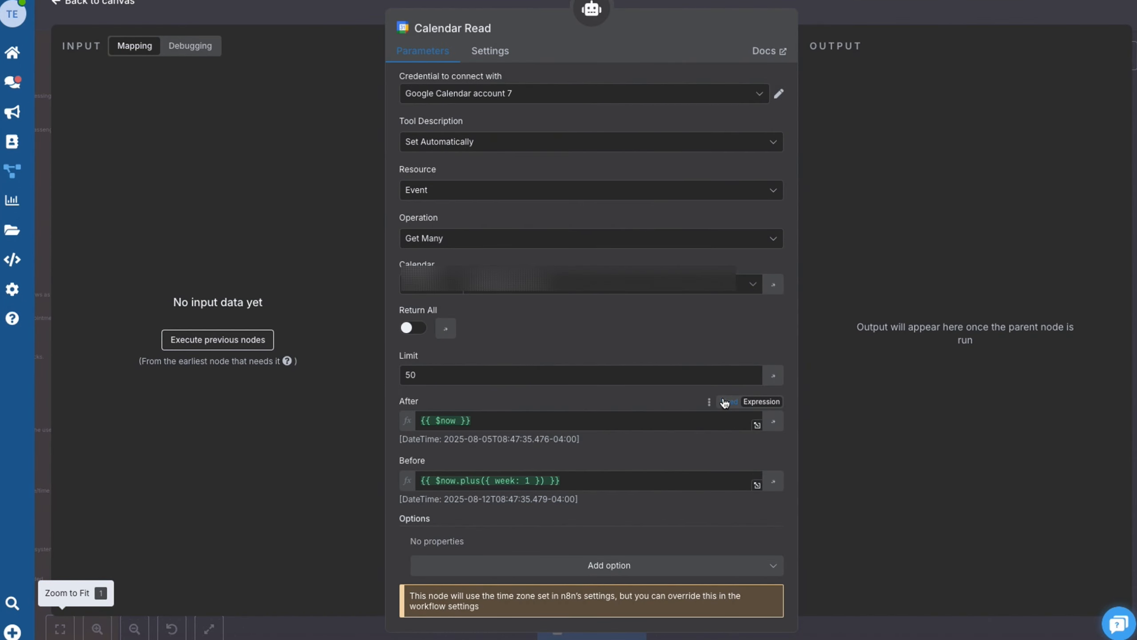
pyautogui.click(780, 95)
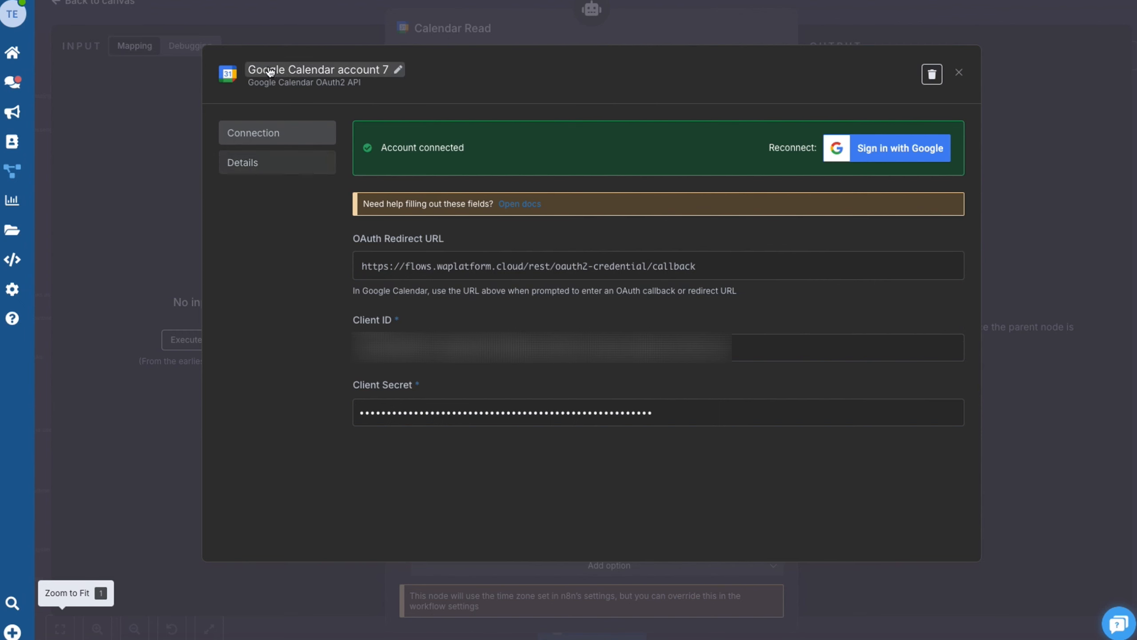
pyautogui.click(156, 8)
pyautogui.click(128, 5)
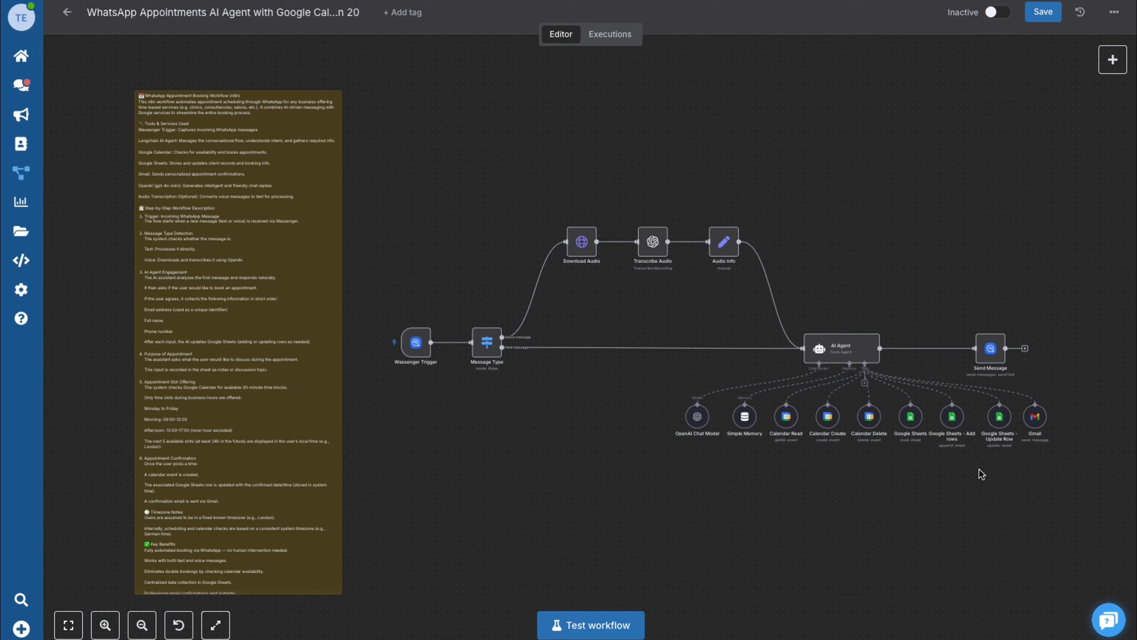
# - Review the connected Google Sheets account on the Google Sheets read tool
pyautogui.scroll(3, 980, 470)
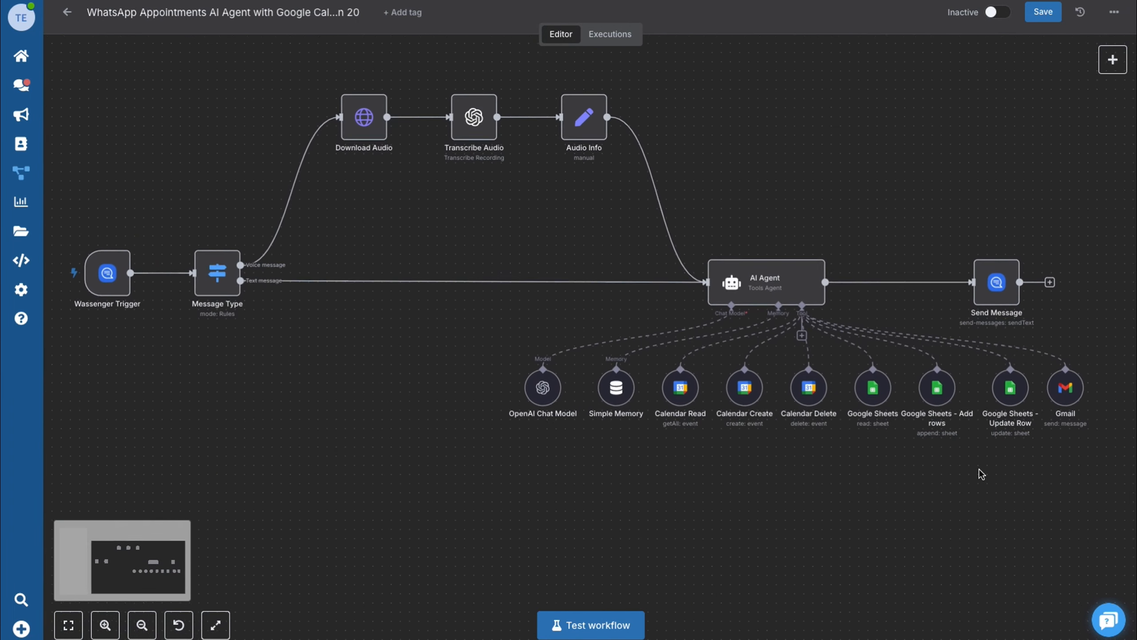
pyautogui.scroll(1, 980, 474)
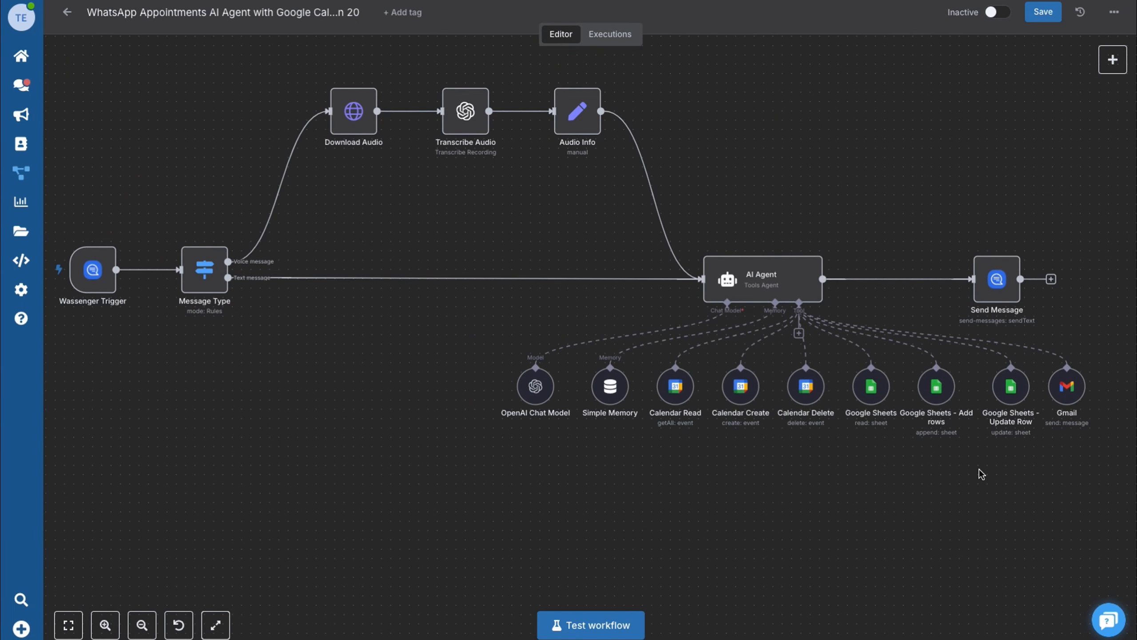
pyautogui.scroll(1, 981, 474)
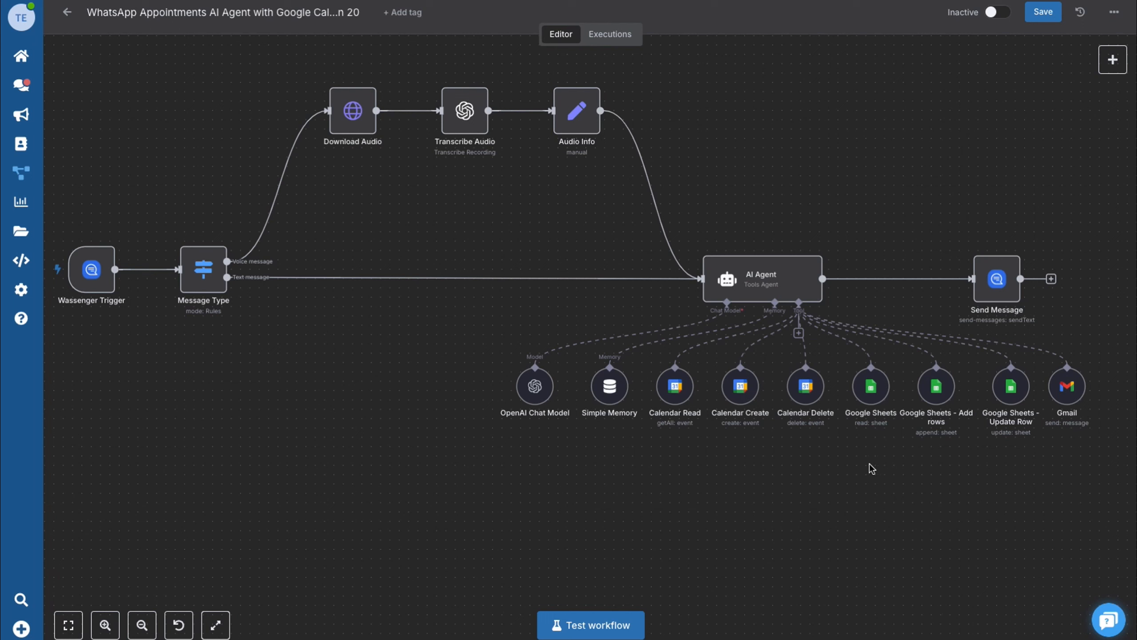
pyautogui.doubleClick(871, 386)
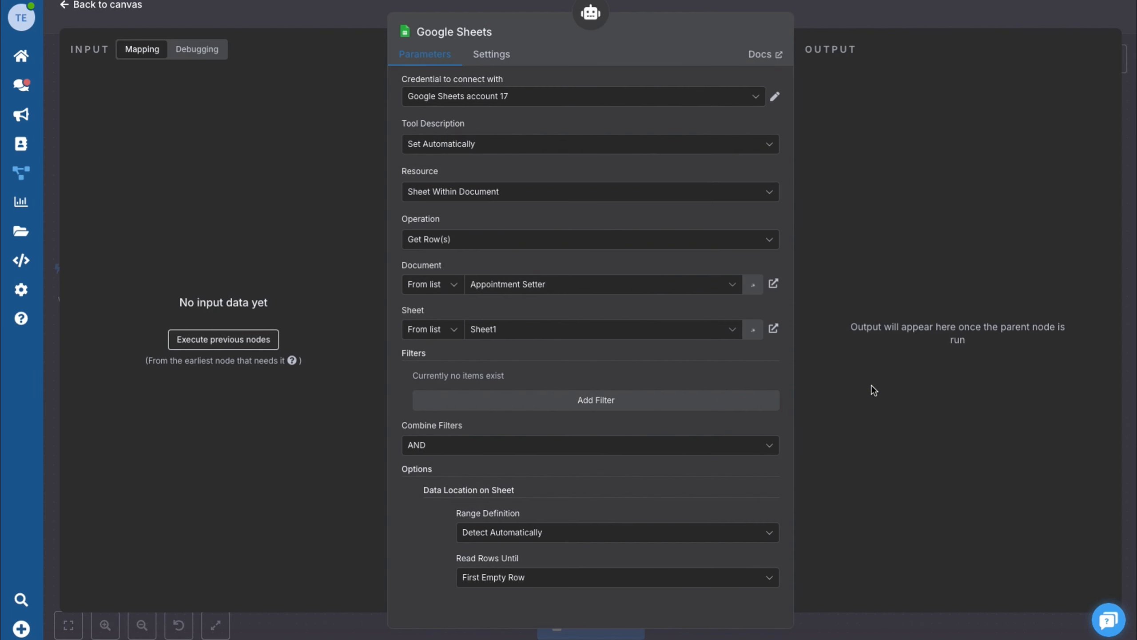
pyautogui.click(775, 98)
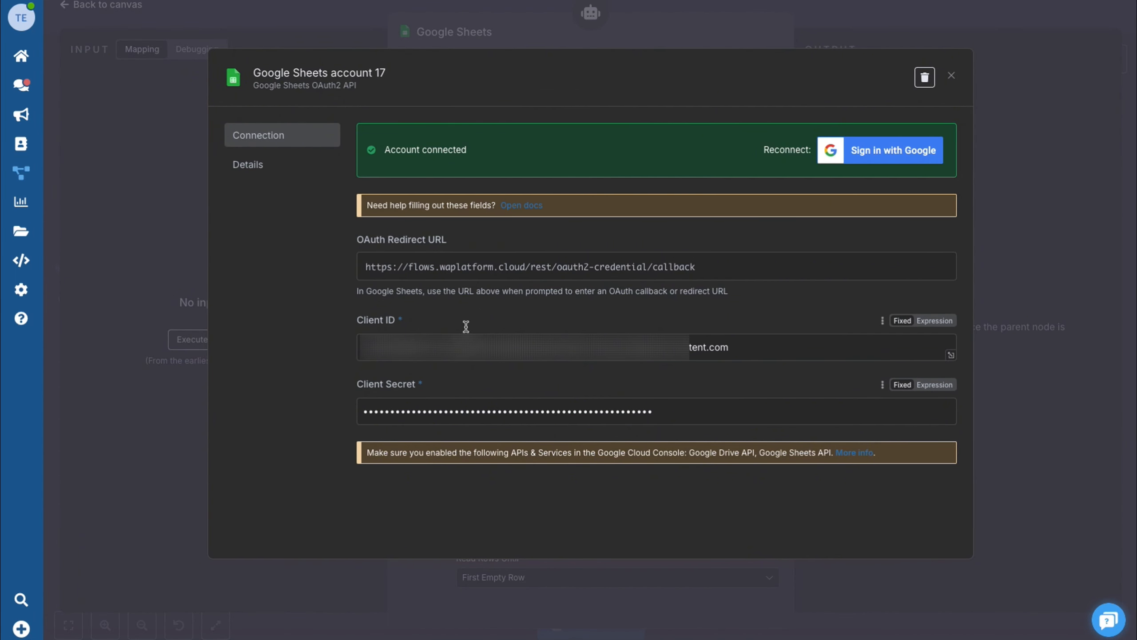
pyautogui.click(953, 77)
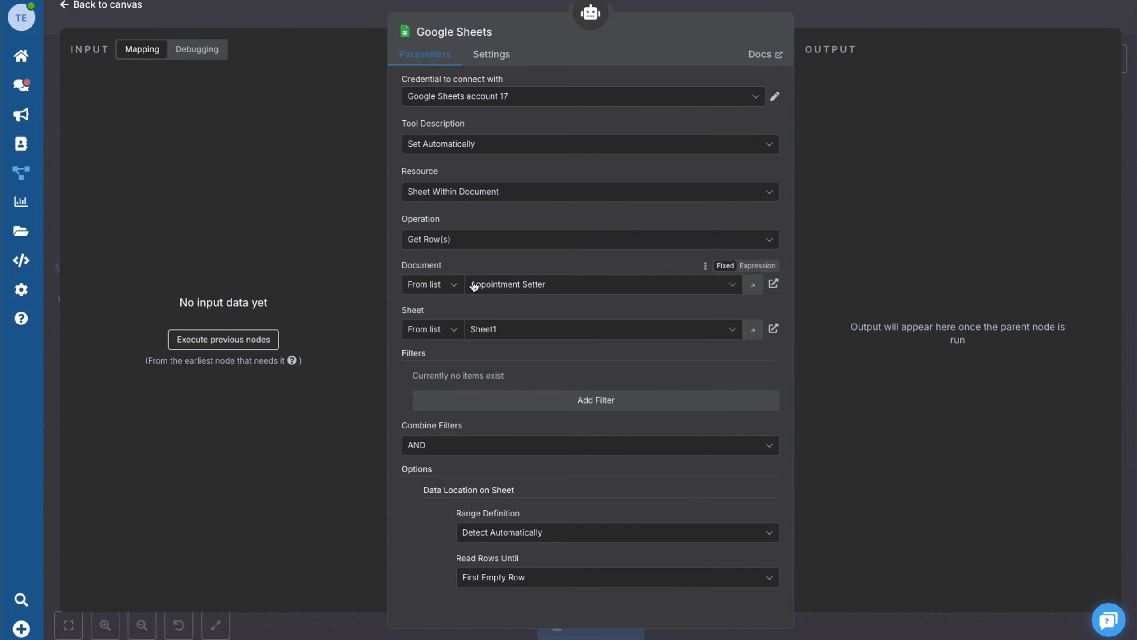
# - Point the tool at Sheet1 of the Appointment Setter spreadsheet
pyautogui.click(555, 286)
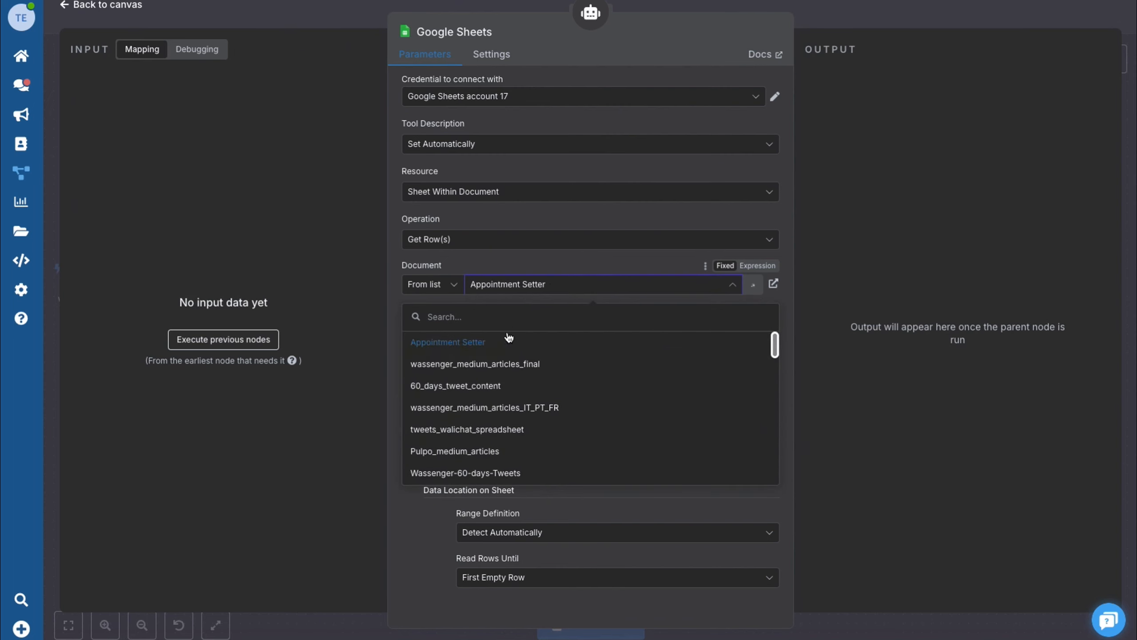
pyautogui.click(468, 342)
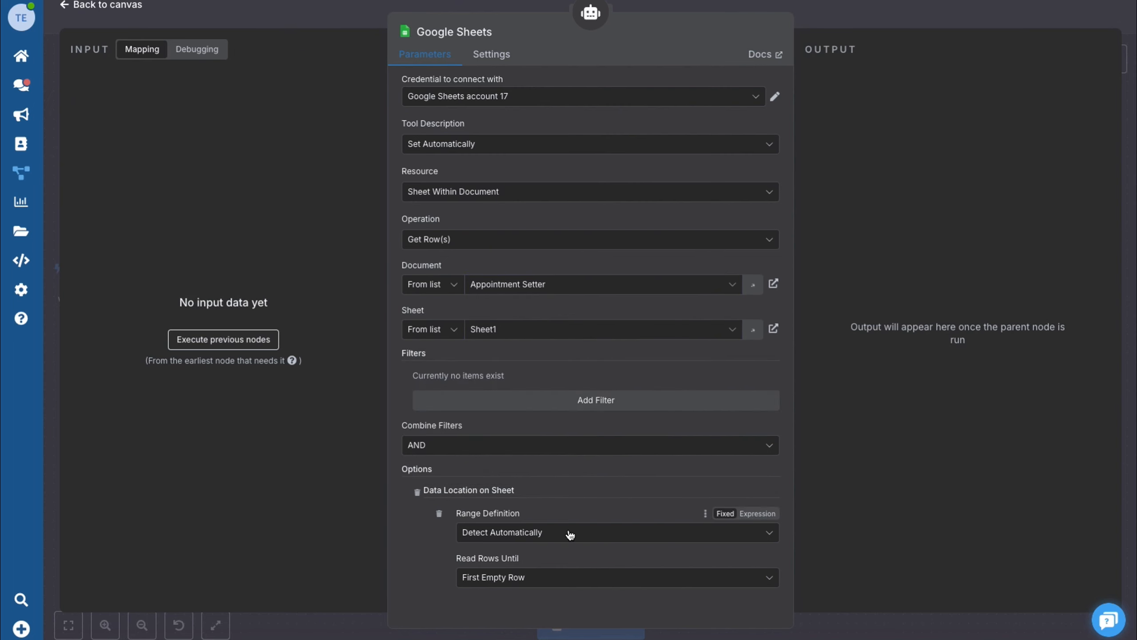
pyautogui.scroll(-4, 528, 578)
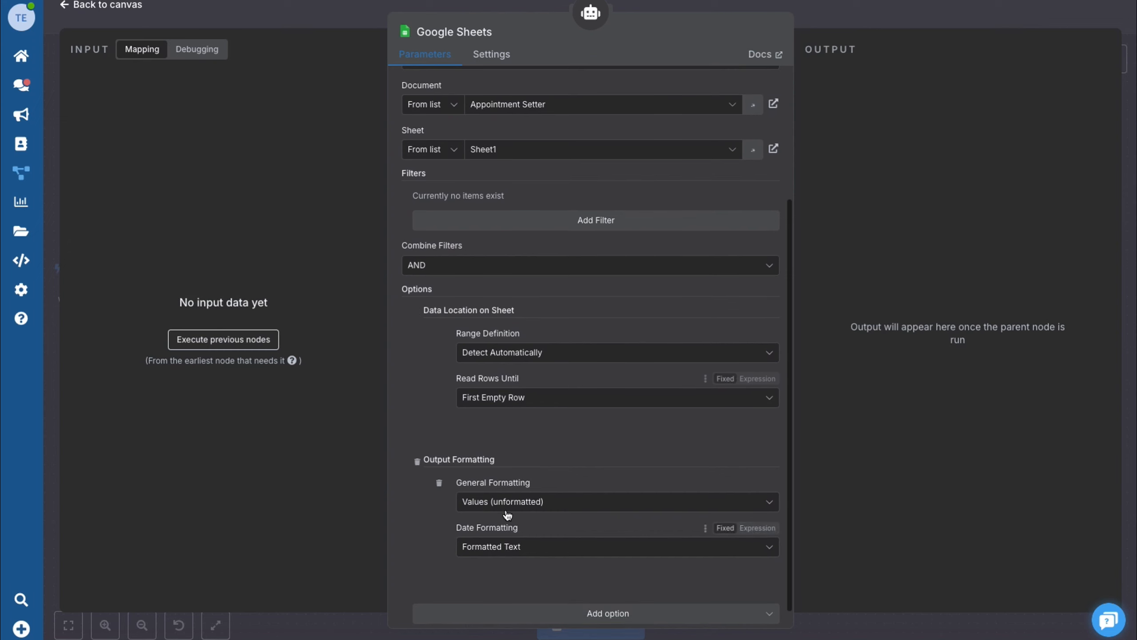
pyautogui.click(106, 6)
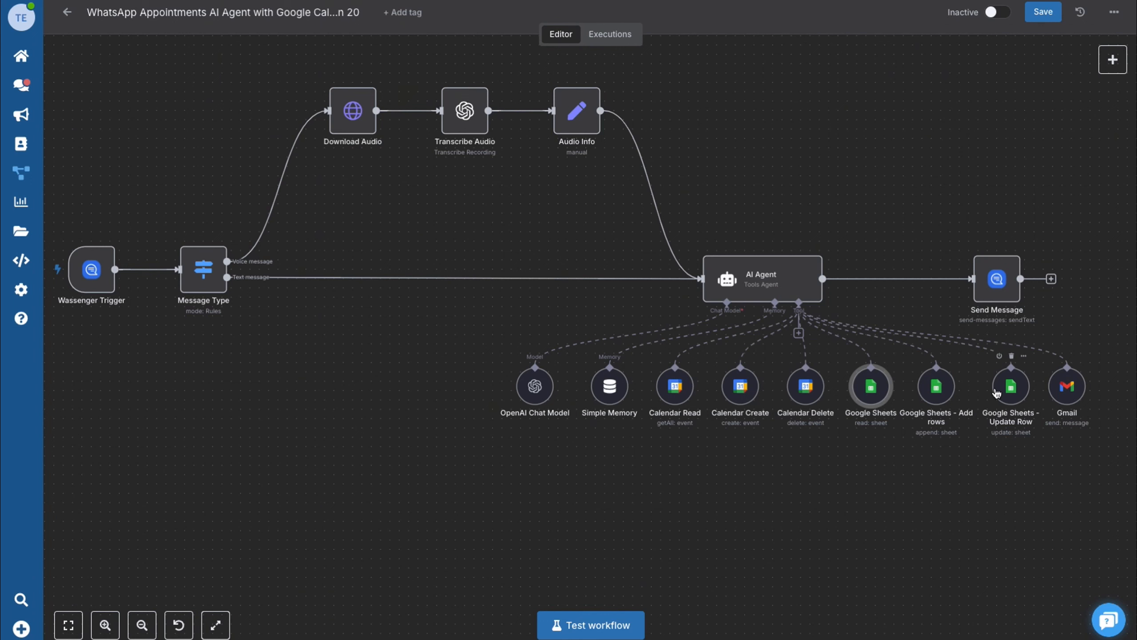
pyautogui.click(1018, 393)
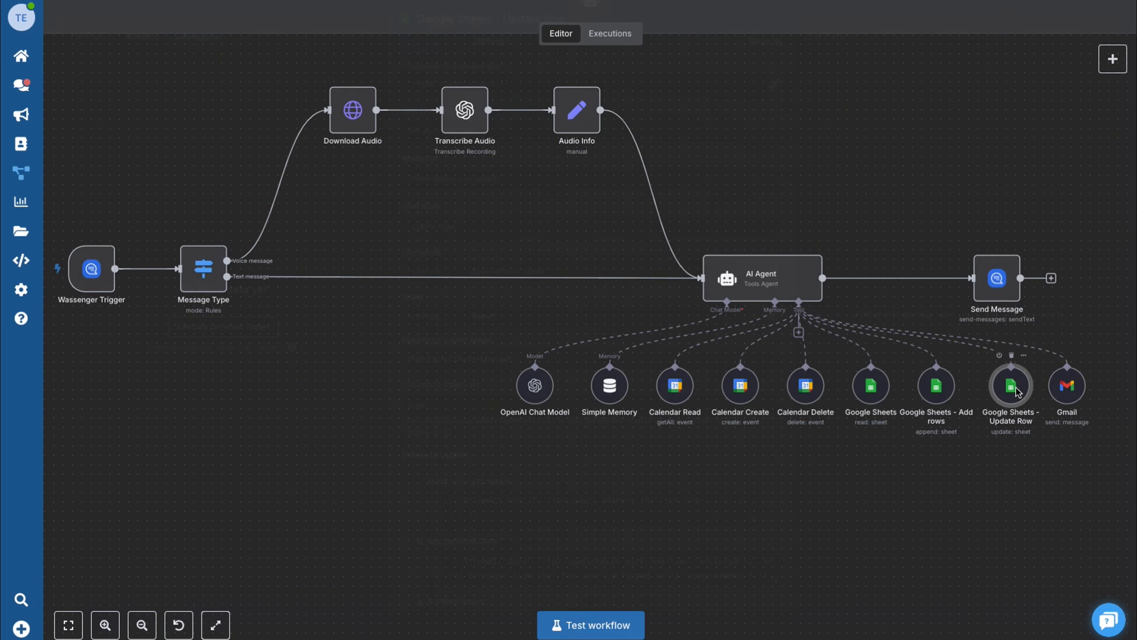
pyautogui.doubleClick(1018, 393)
pyautogui.scroll(-4, 643, 446)
pyautogui.scroll(-4, 644, 445)
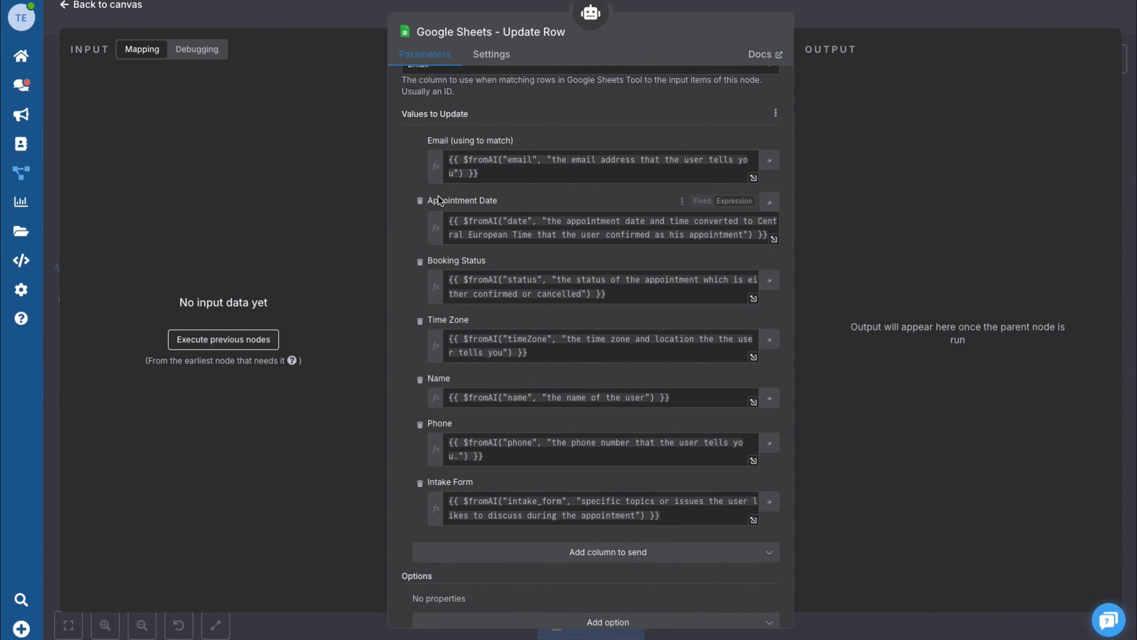
pyautogui.click(115, 3)
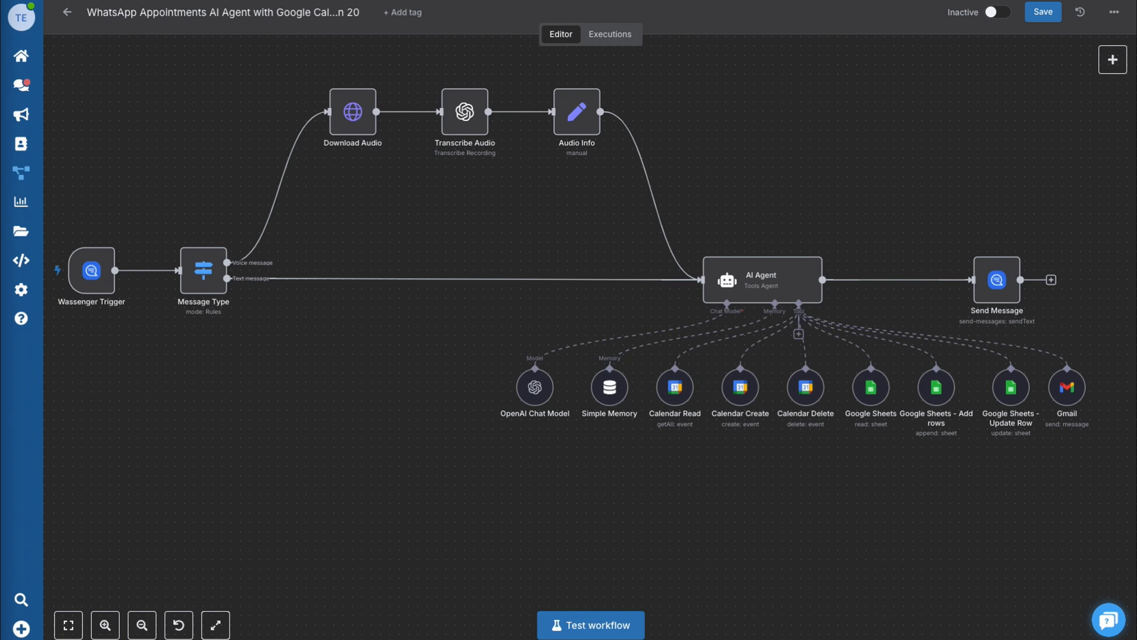
pyautogui.scroll(5, 1095, 398)
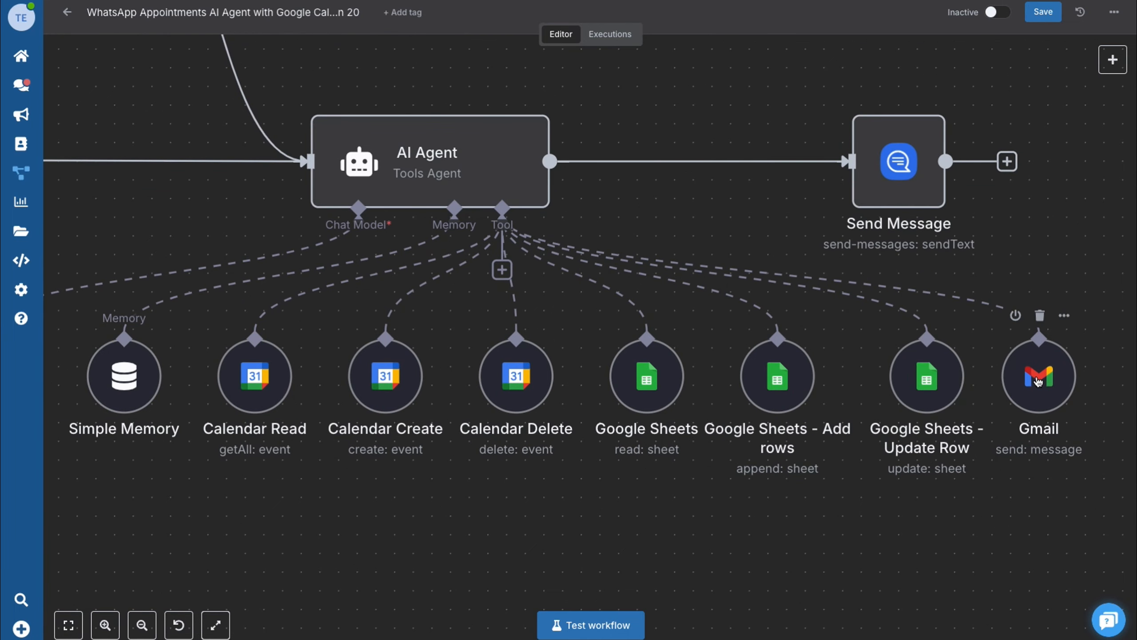
pyautogui.scroll(1, 1039, 382)
pyautogui.click(1039, 382)
pyautogui.doubleClick(1039, 382)
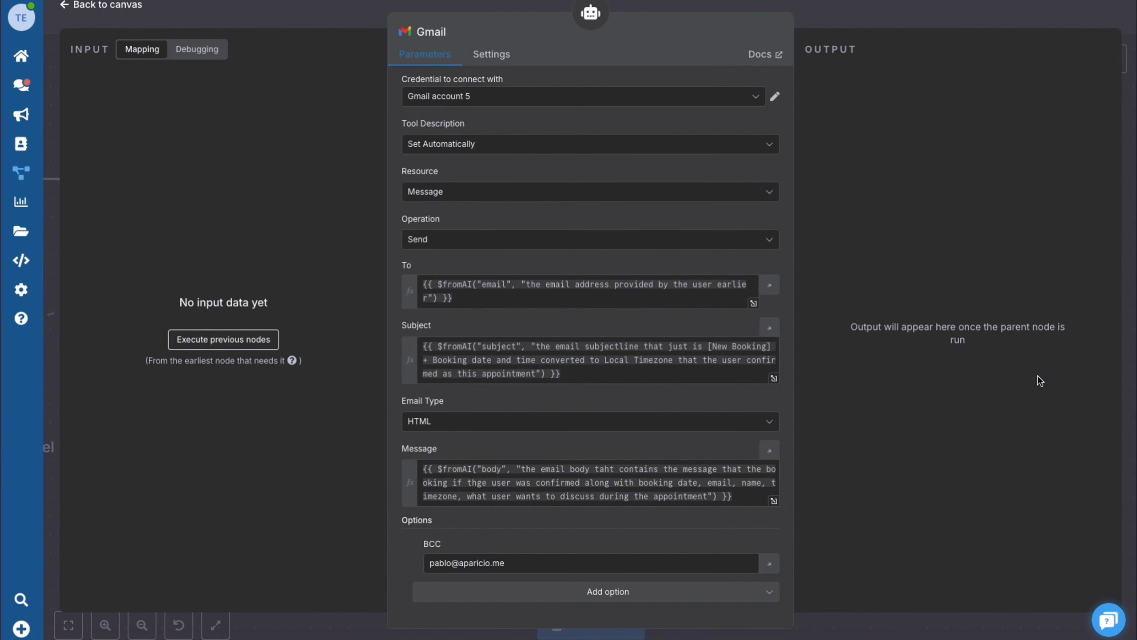
pyautogui.click(775, 97)
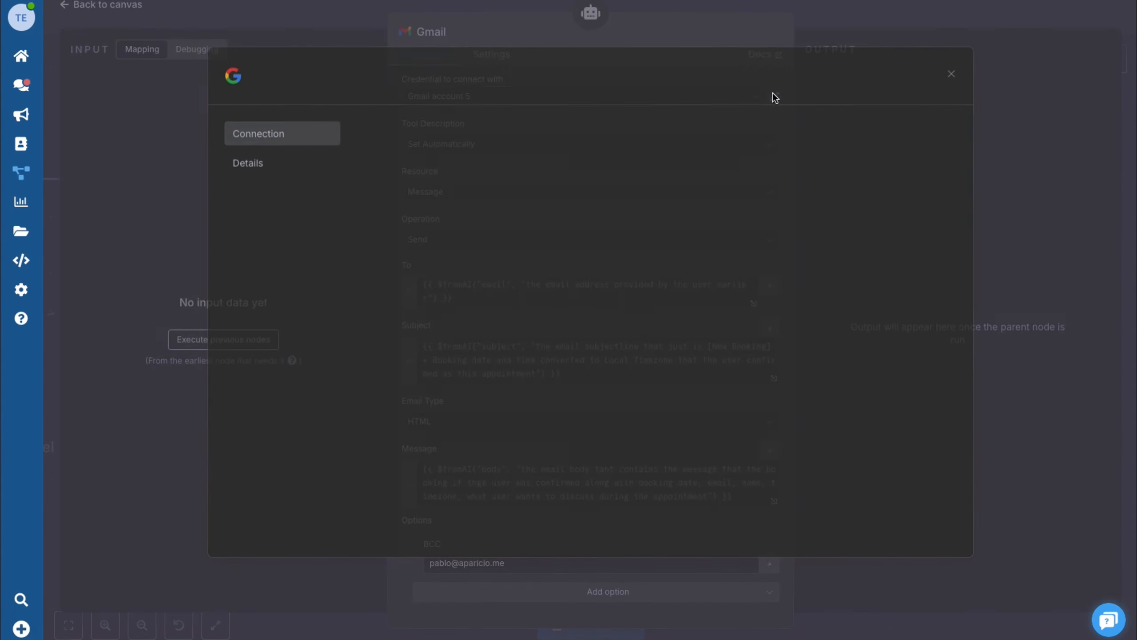
pyautogui.click(952, 77)
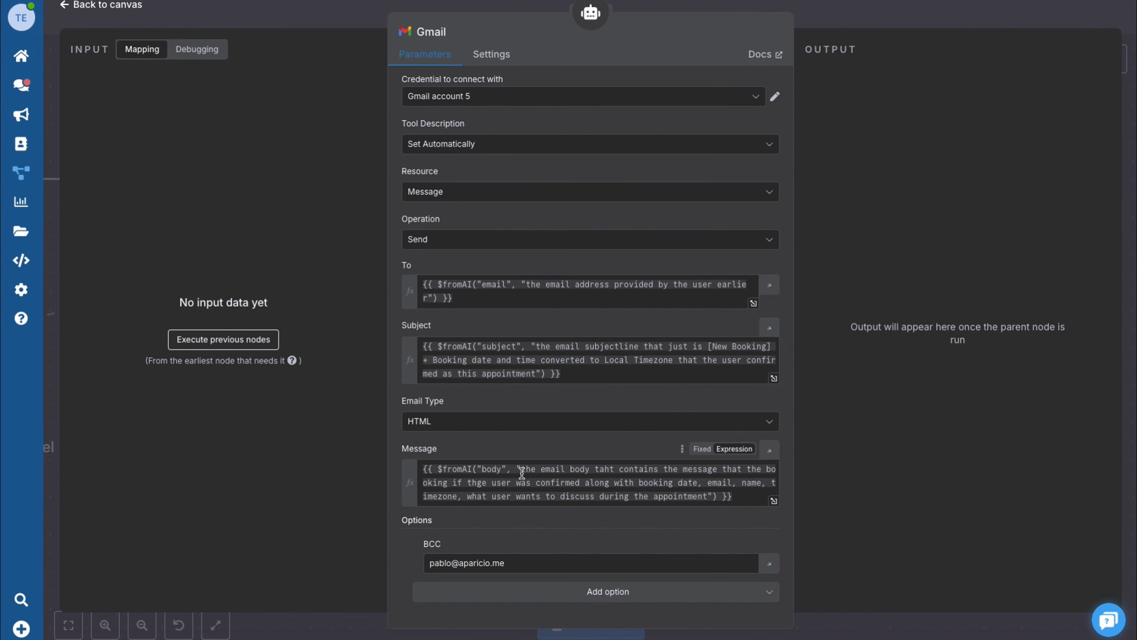
pyautogui.click(82, 10)
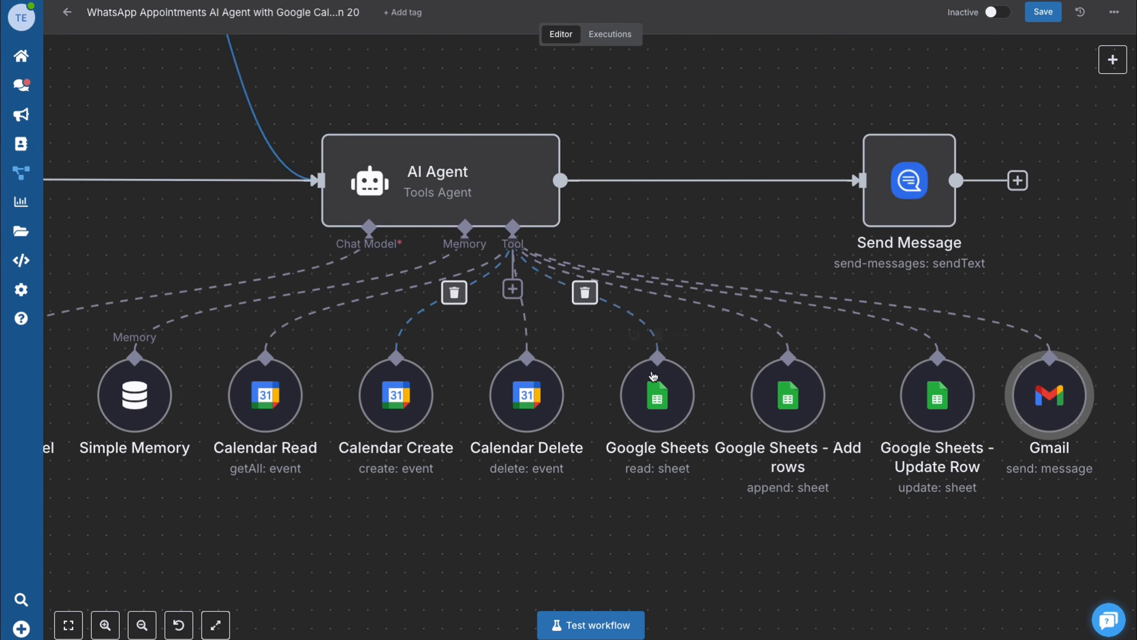
pyautogui.scroll(-3, 758, 413)
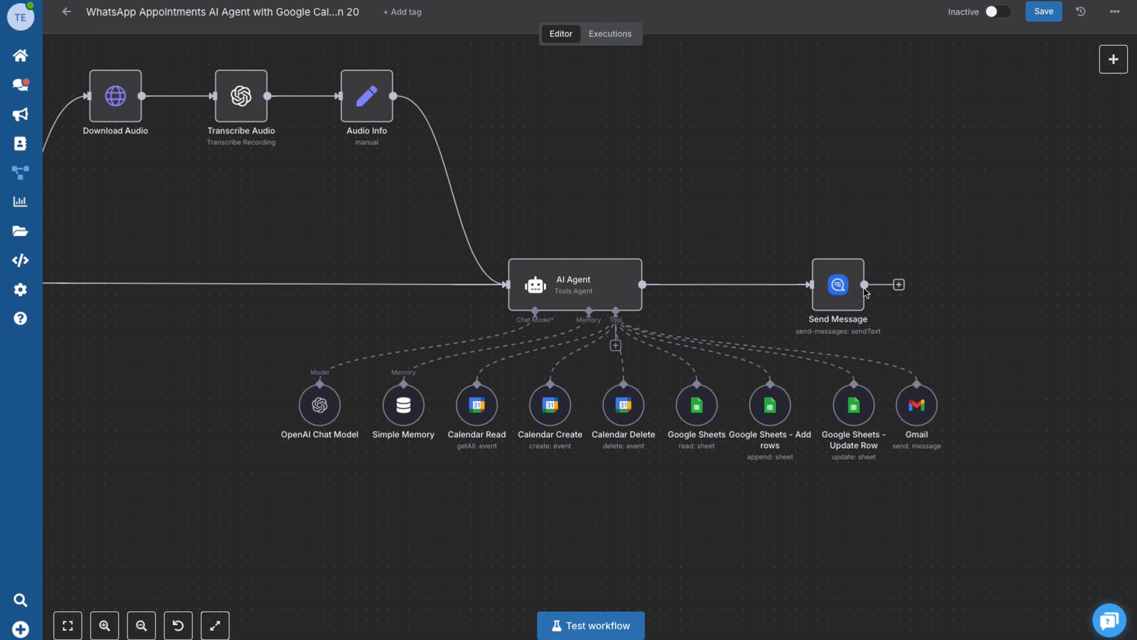
pyautogui.scroll(3, 859, 294)
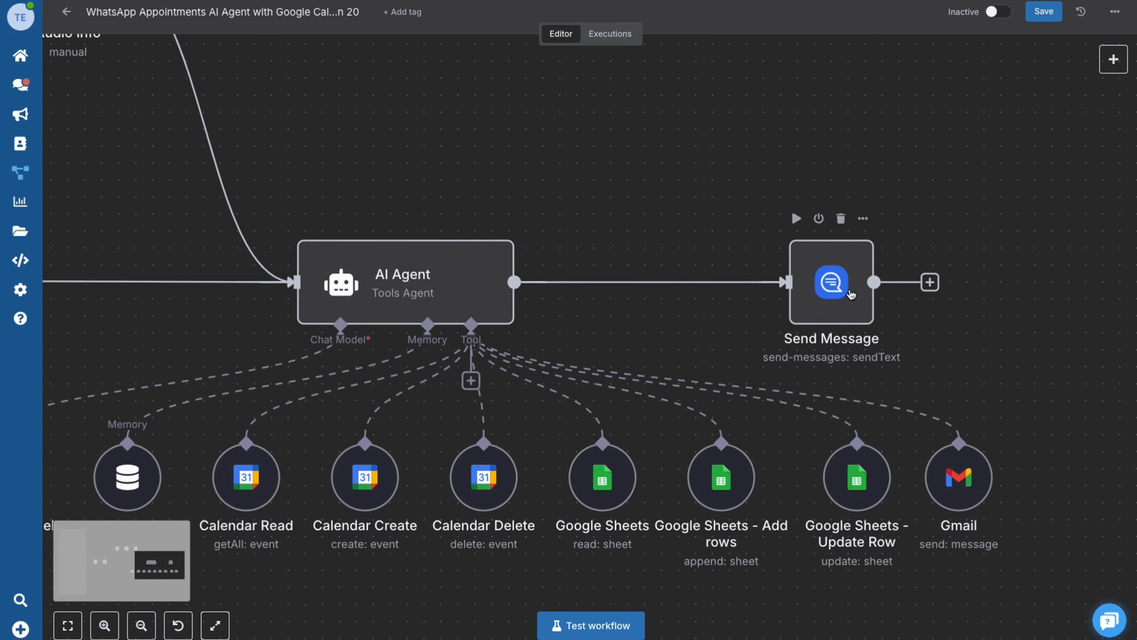
pyautogui.click(830, 285)
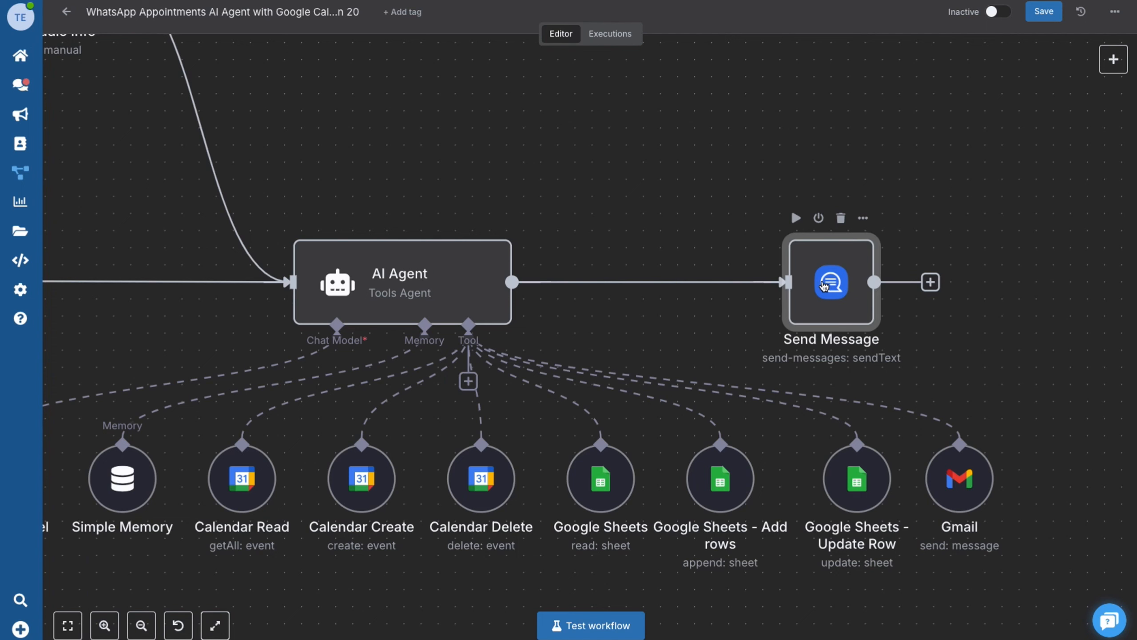
pyautogui.doubleClick(829, 285)
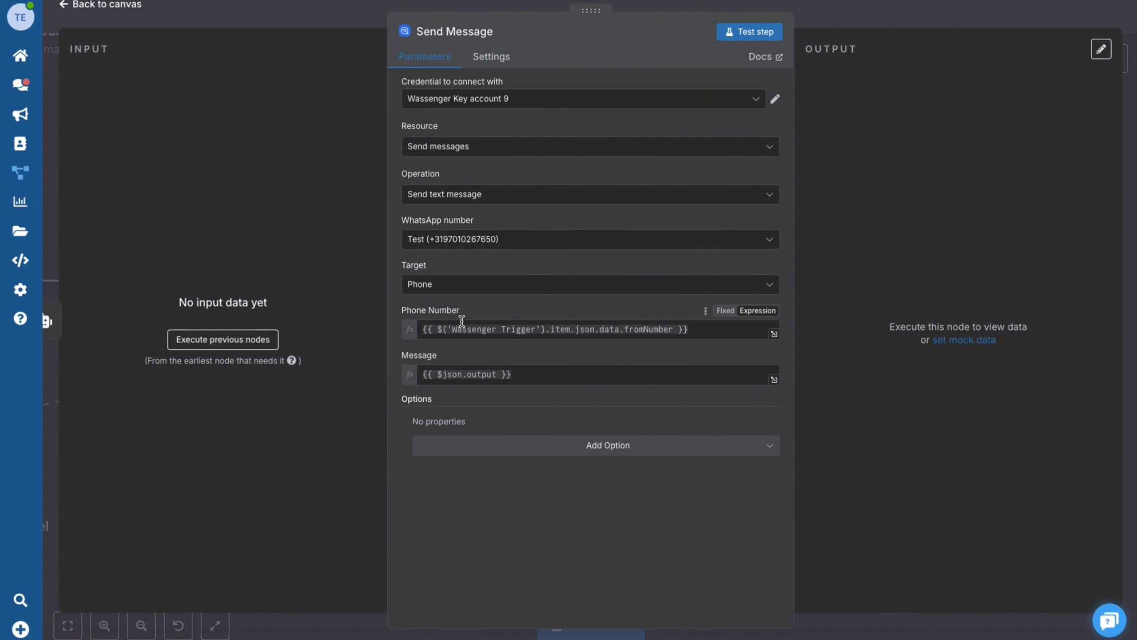
pyautogui.click(98, 5)
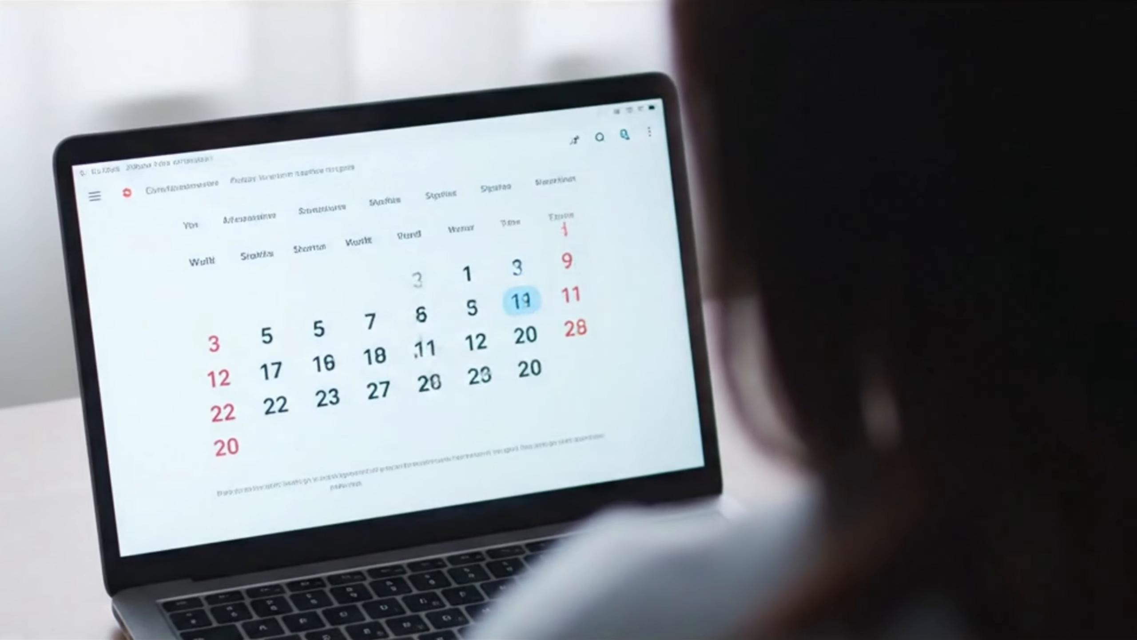
# - Enter the user's name and e-mail address in the Create account form
pyautogui.click(519, 295)
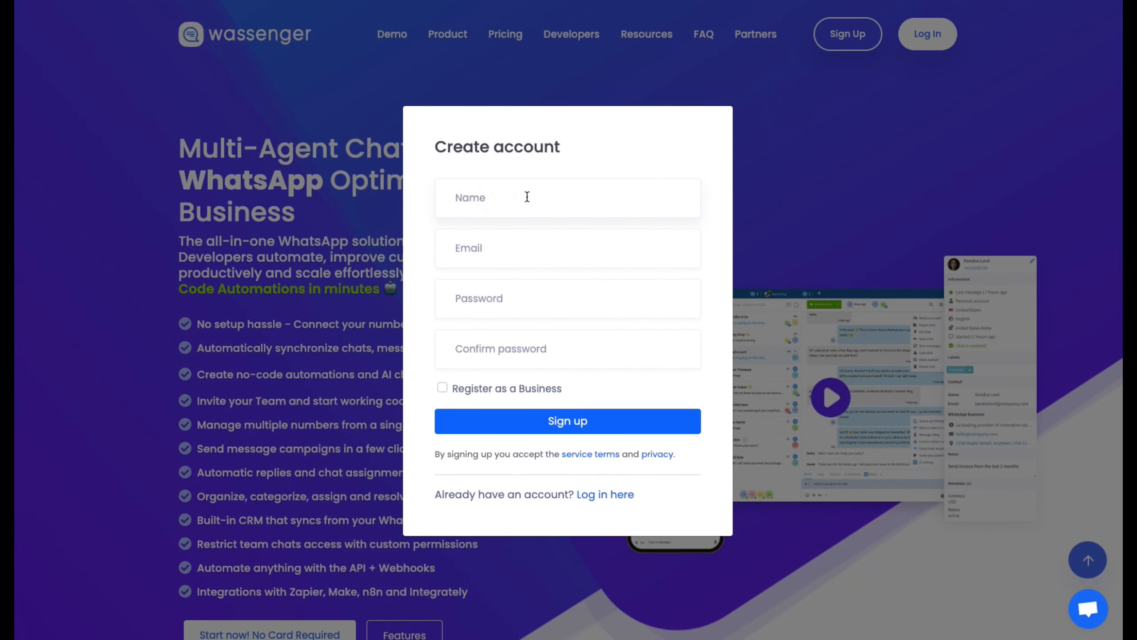
pyautogui.write('Bob')
pyautogui.press('Tab')
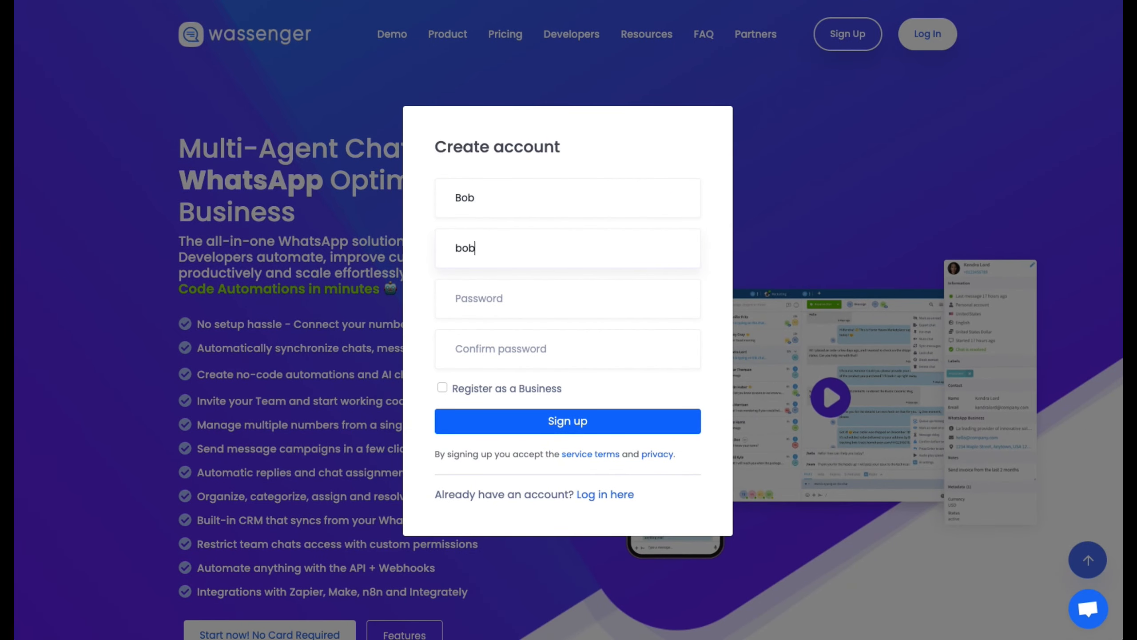
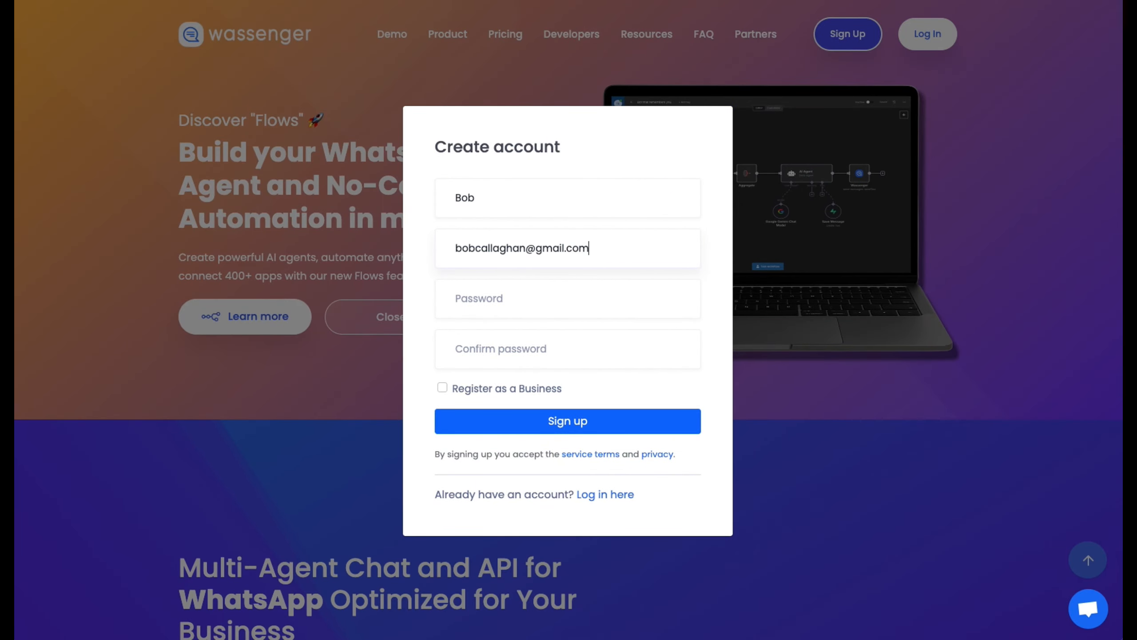